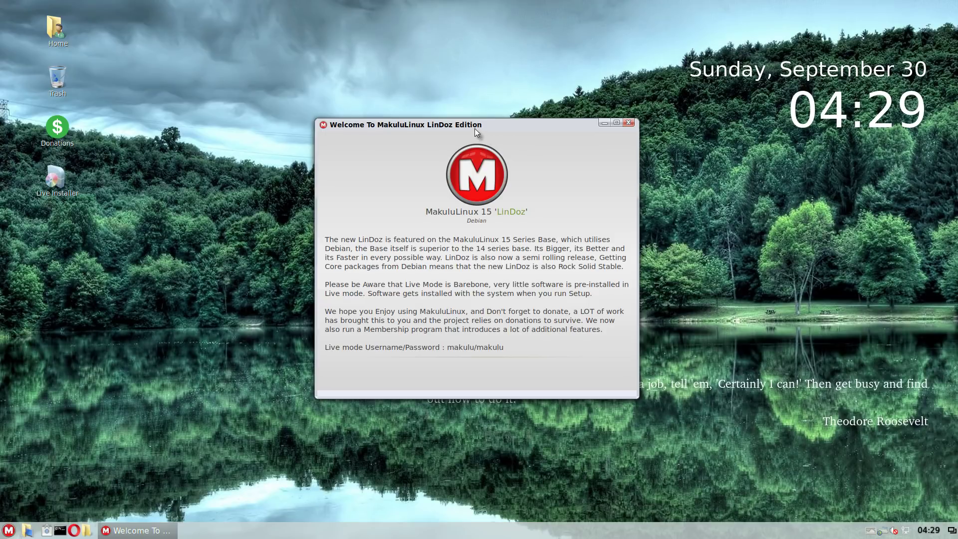
Step: Reposition the MakuluLinux Welcome window a few times, then close it
left_click_drag(475, 129, 470, 116)
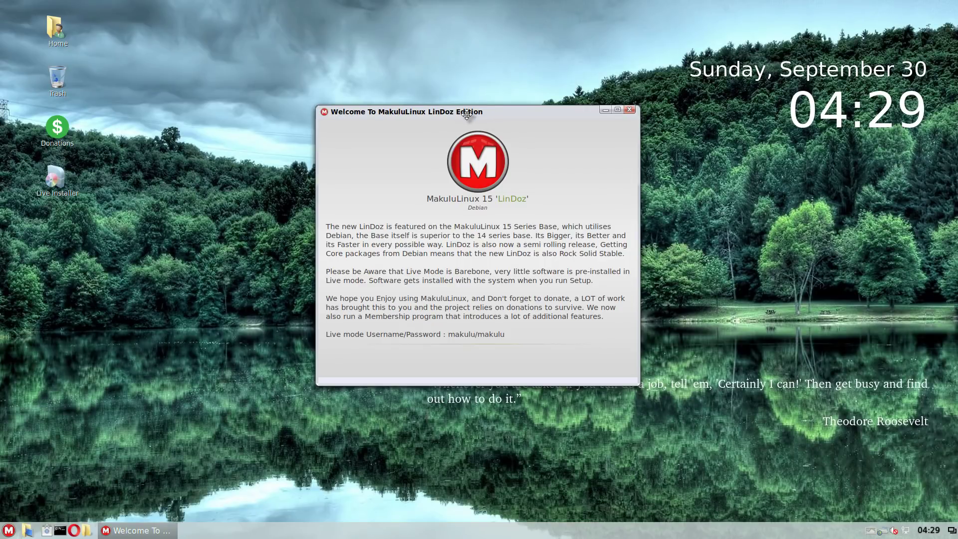
left_click_drag(478, 112, 469, 105)
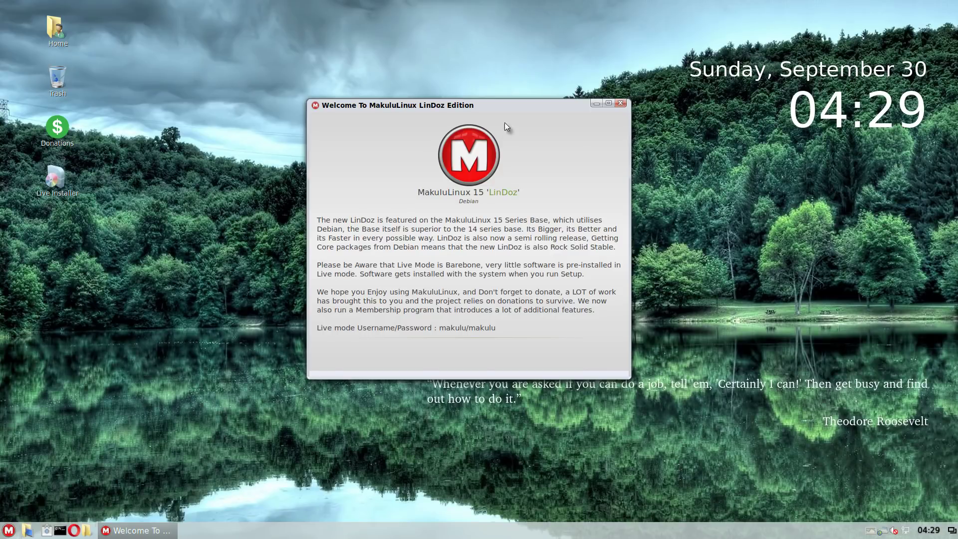
left_click_drag(530, 103, 521, 112)
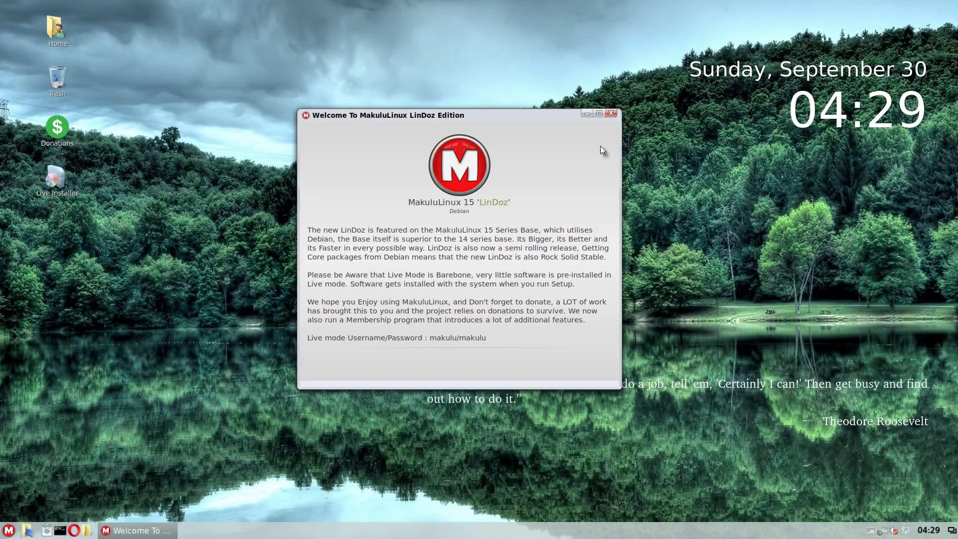
left_click(611, 114)
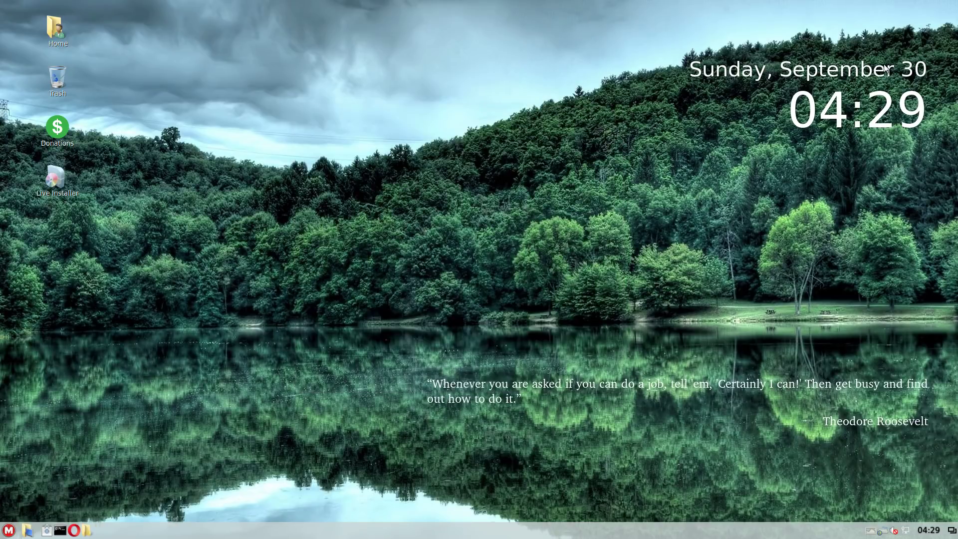
left_click(928, 530)
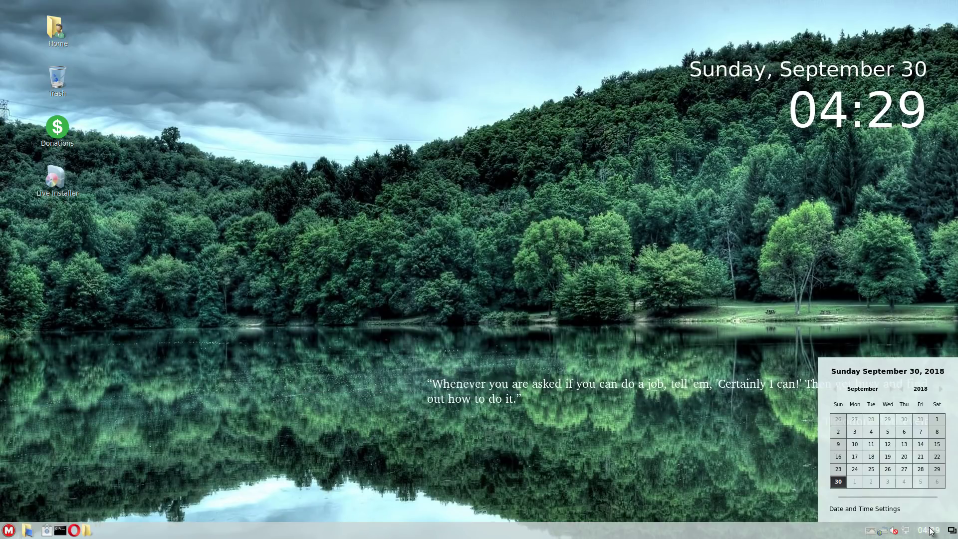
left_click(9, 531)
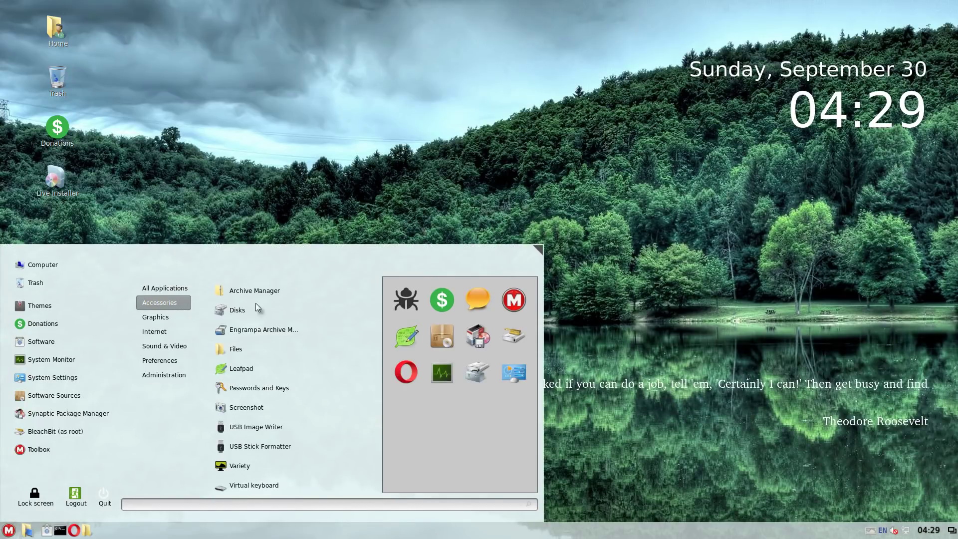
mouse_move(164, 375)
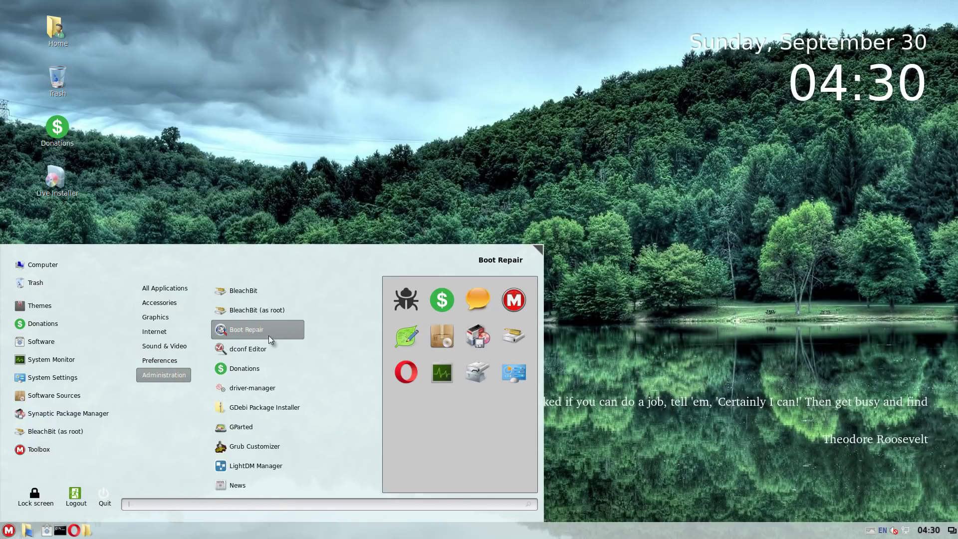
scroll(267, 349, "down", 3)
scroll(264, 389, "down", 3)
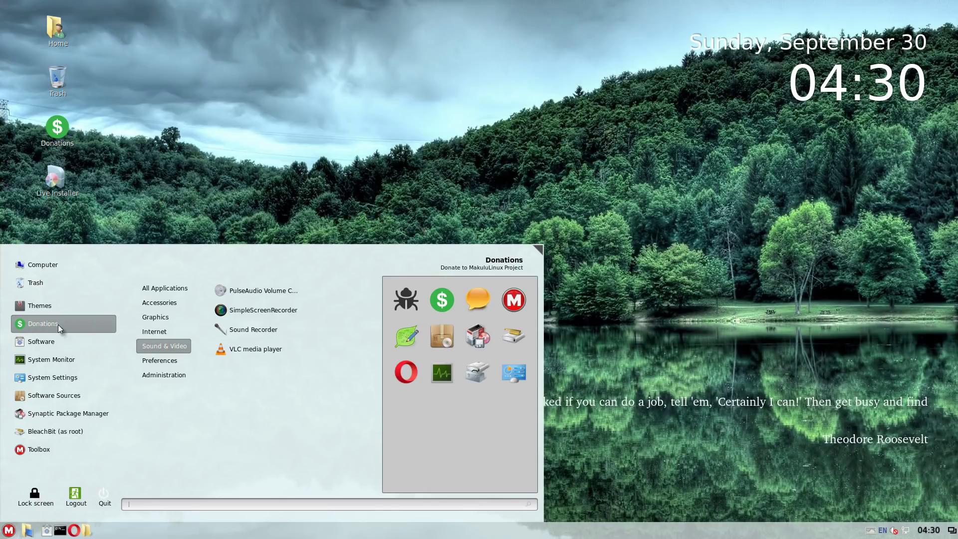
left_click(51, 359)
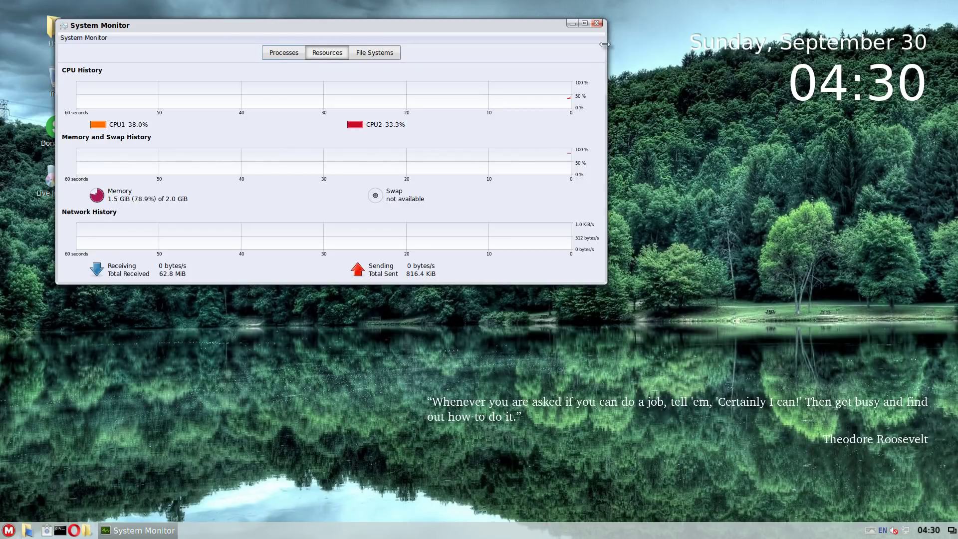
left_click(597, 23)
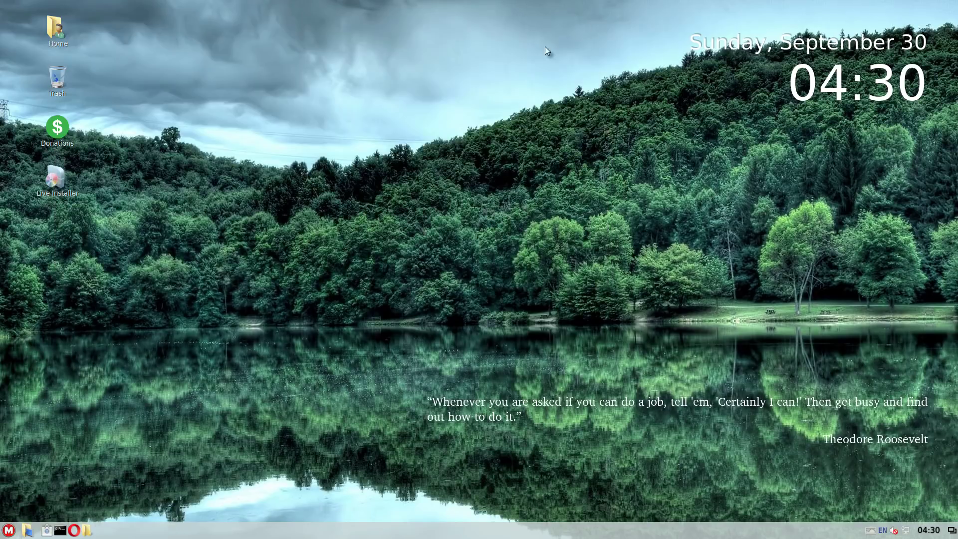
Step: Open Themes and browse the window-border, icon and mouse-pointer theme lists
left_click(10, 531)
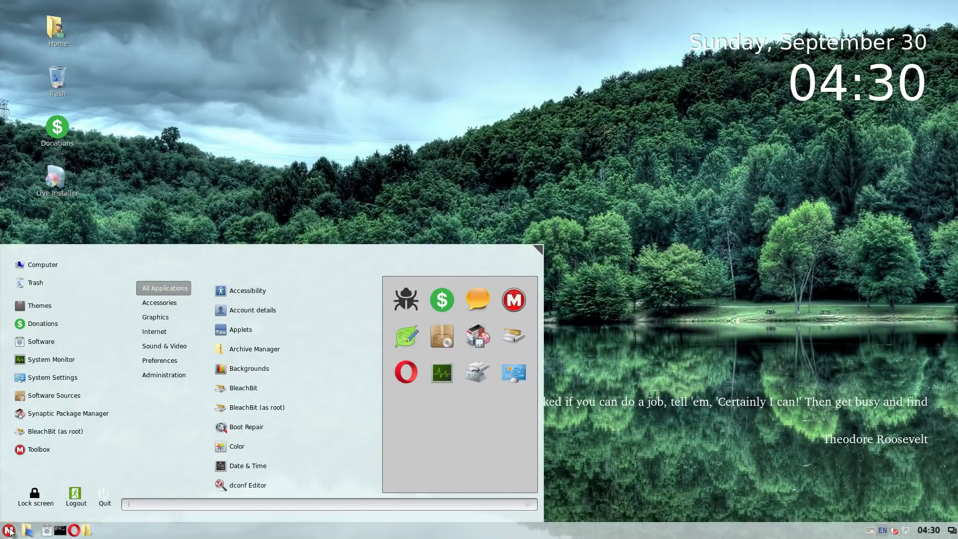
left_click(64, 303)
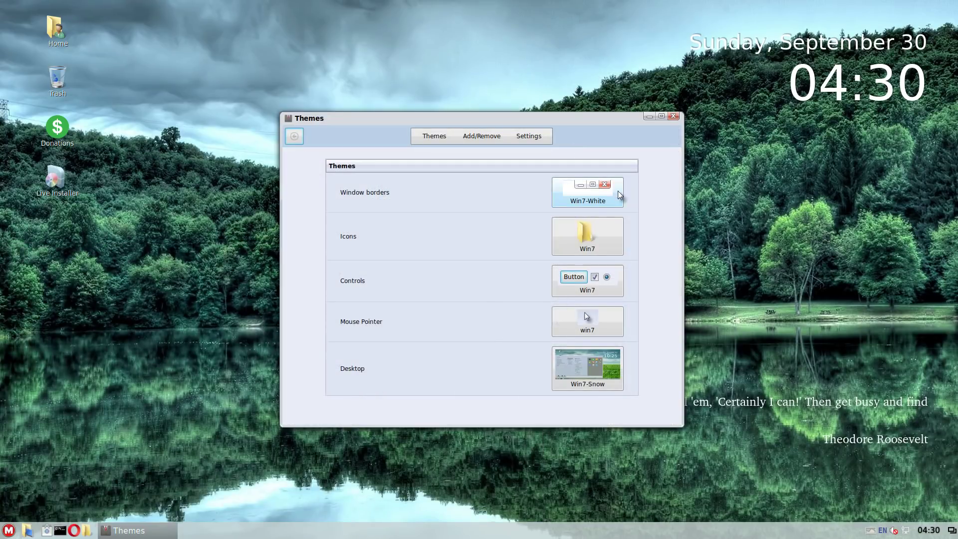
left_click(616, 201)
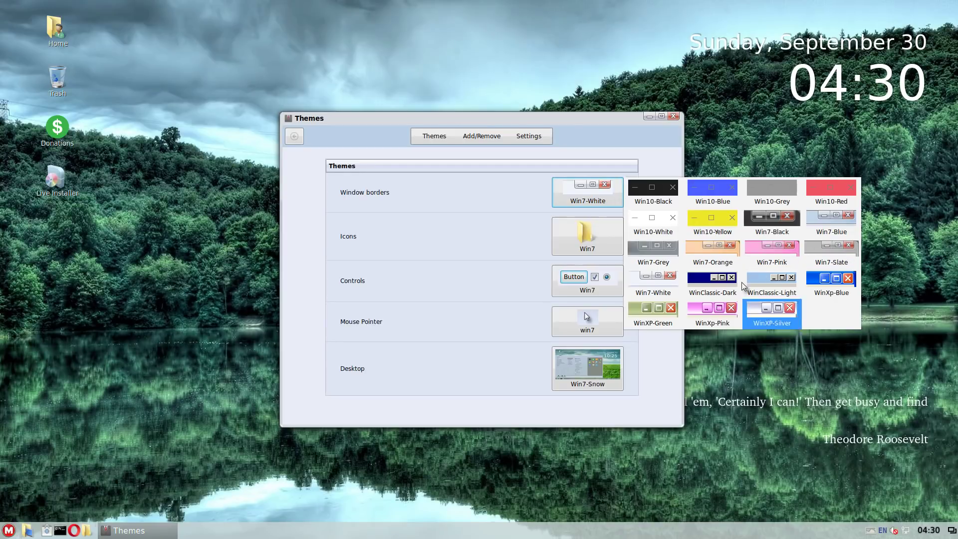
left_click(616, 248)
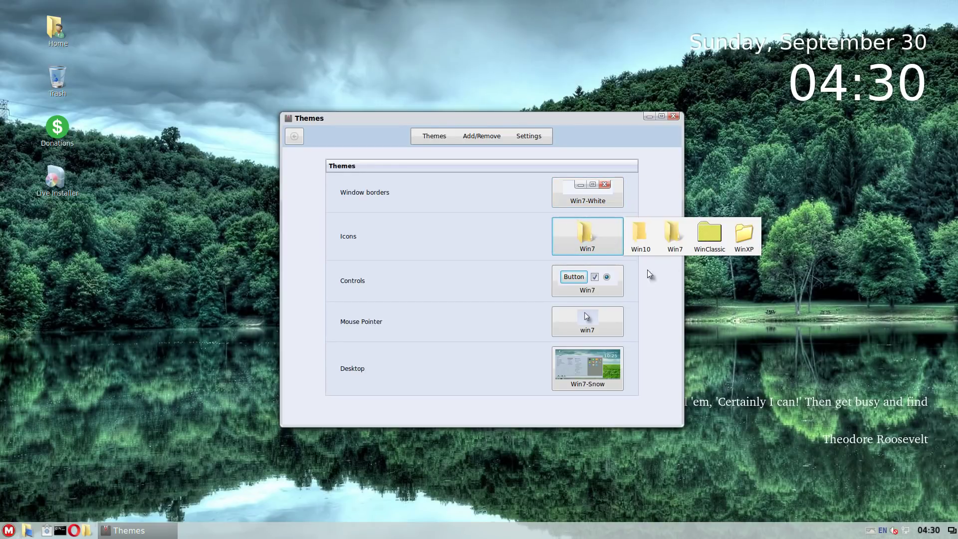
left_click(603, 292)
left_click(602, 324)
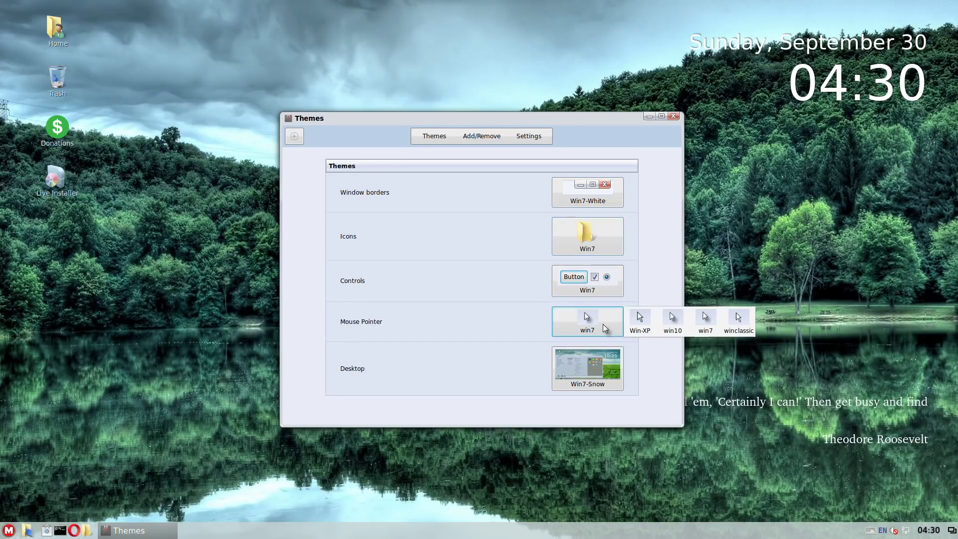
Step: Apply the WinXP desktop theme and check the application menu's new look
left_click(618, 363)
left_click(726, 365)
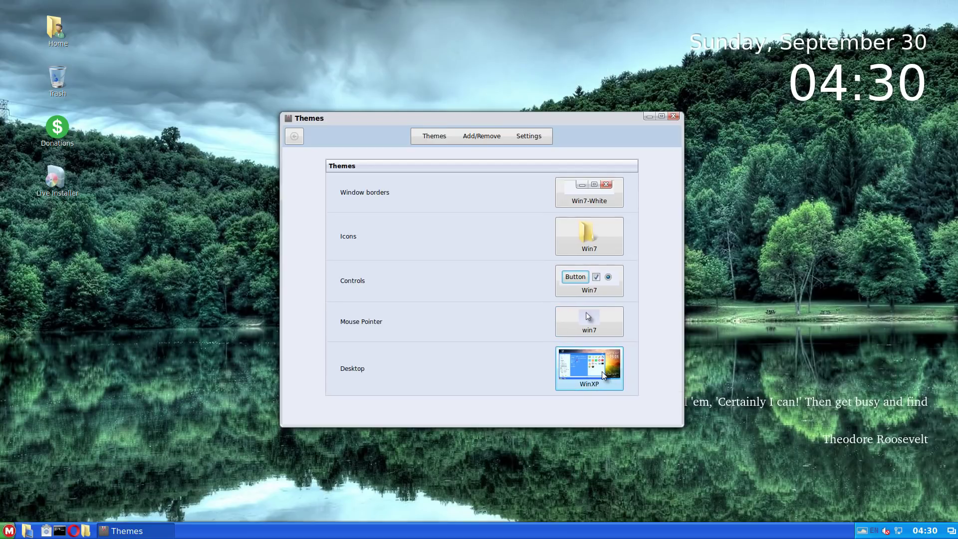
left_click(182, 454)
left_click(9, 531)
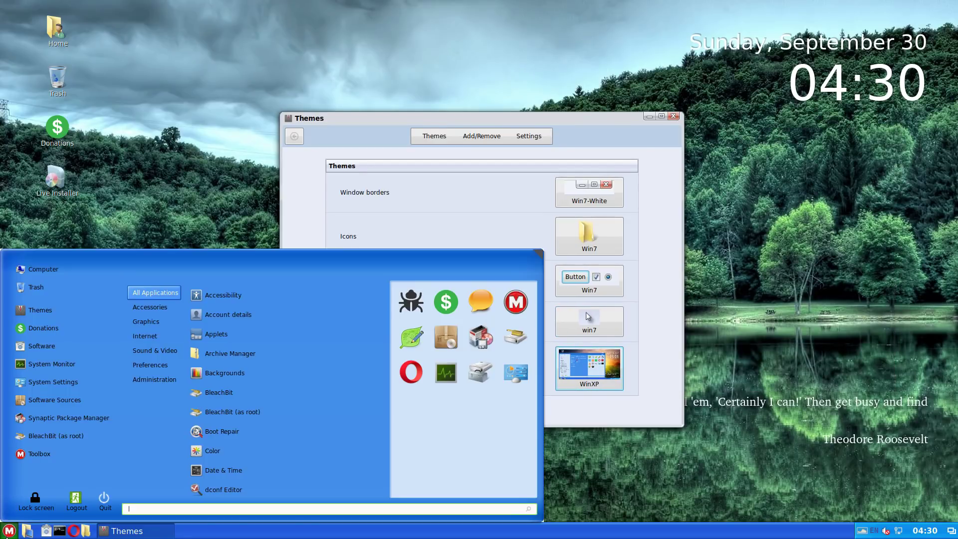
Step: Switch the desktop theme to Win10 and check the application menu's look
left_click(619, 369)
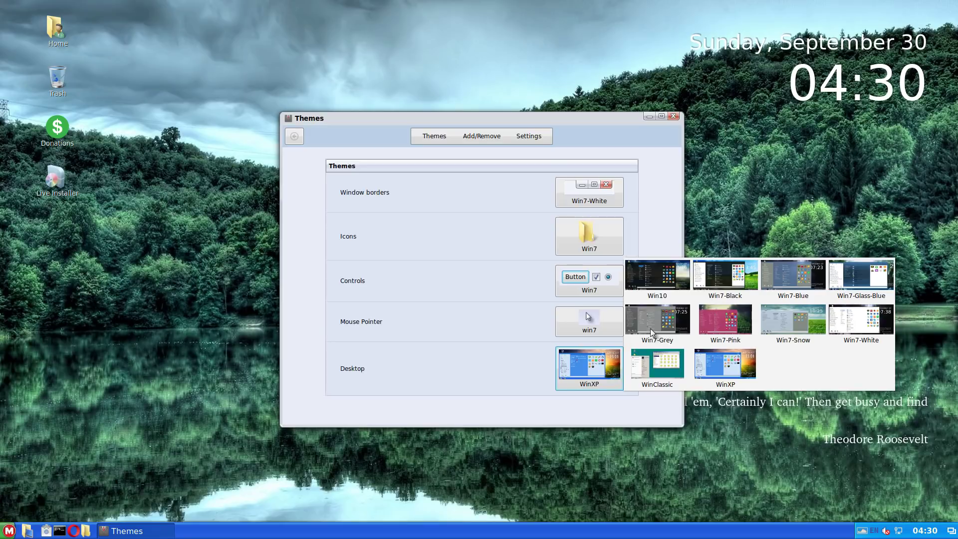
left_click(656, 281)
left_click(10, 532)
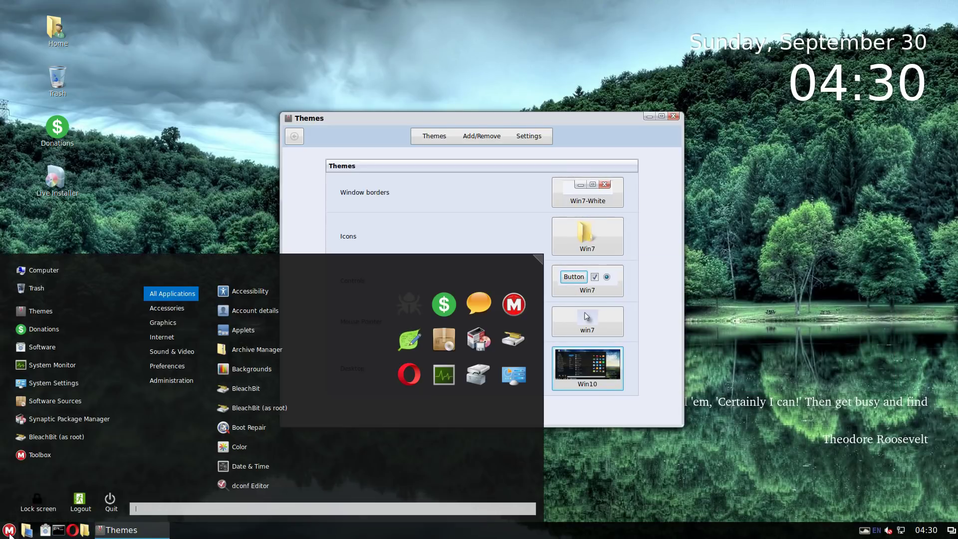
left_click(649, 357)
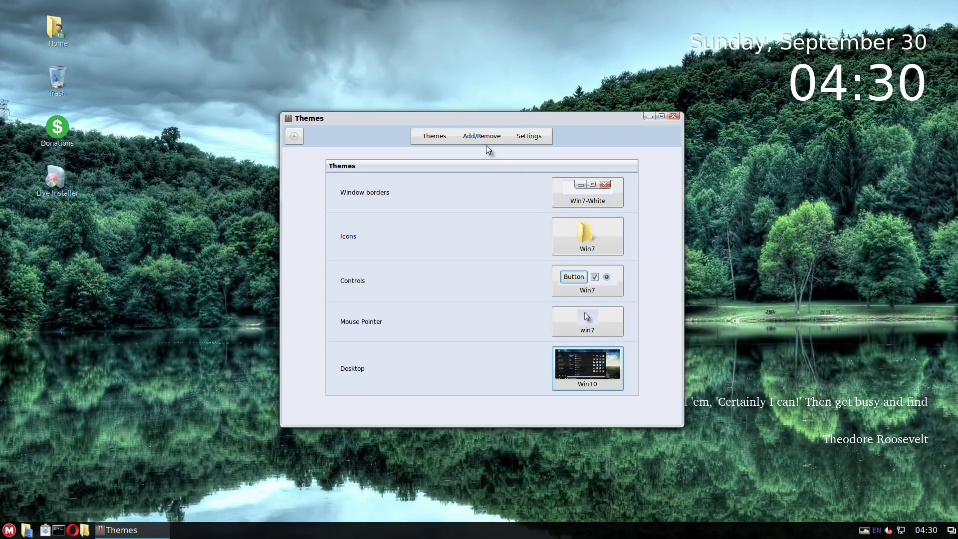
Step: Refresh the downloadable theme cache and search it for 'makulu'
left_click(487, 141)
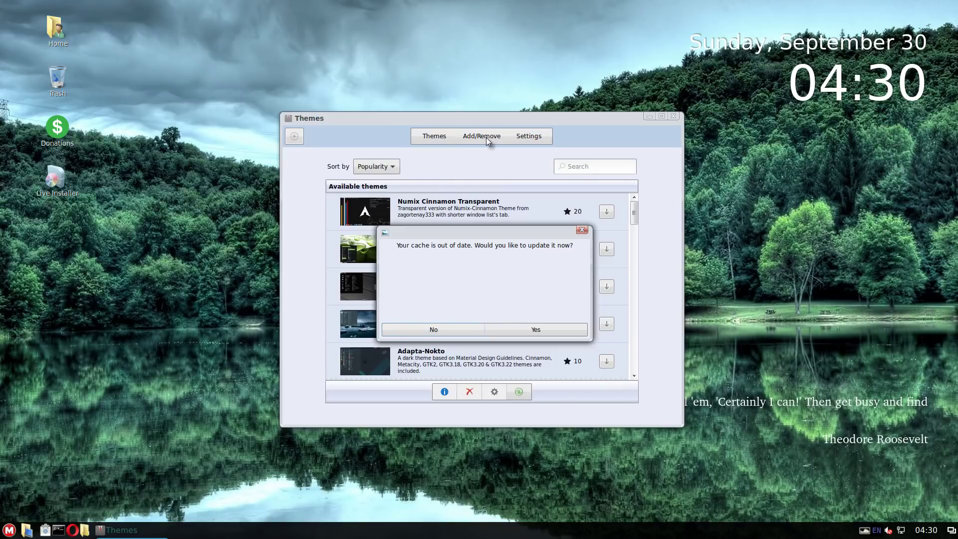
left_click(522, 325)
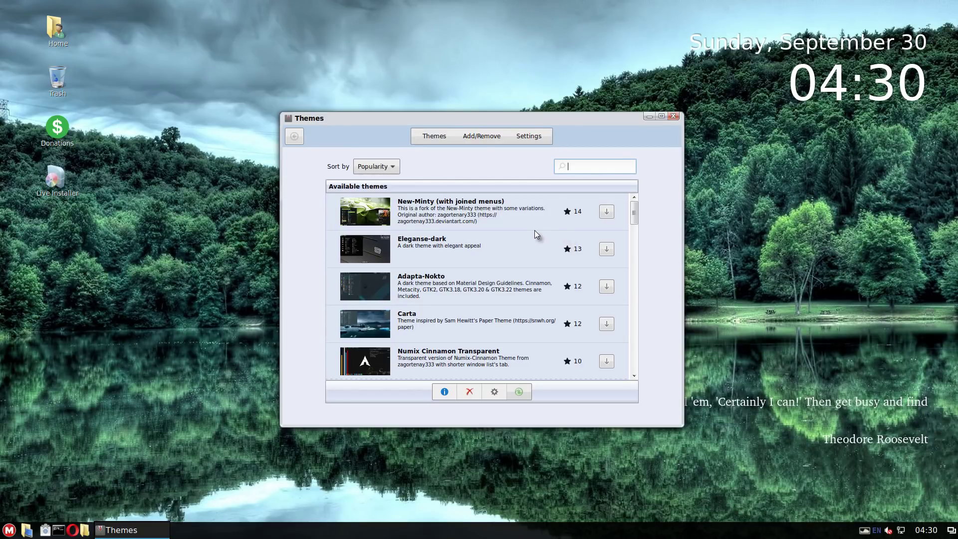
type("m")
type("akulu")
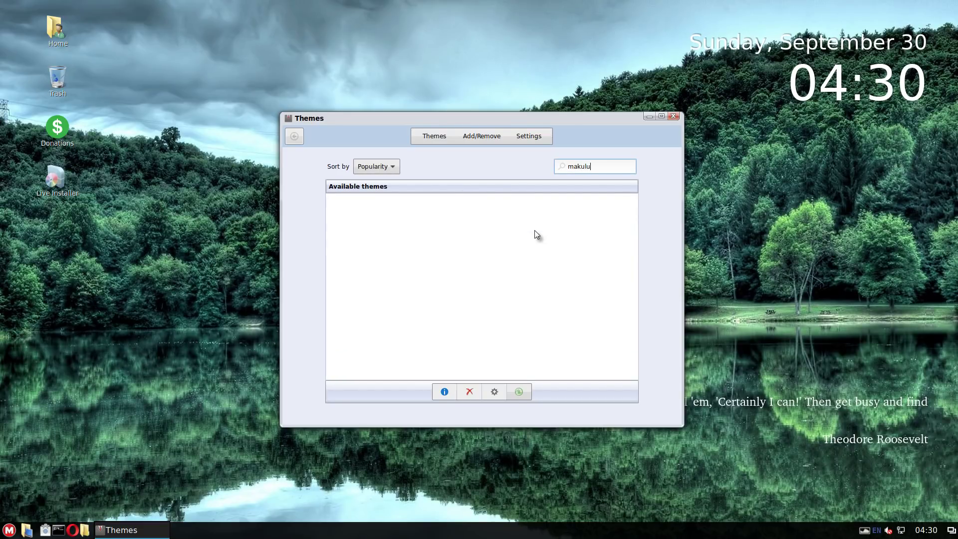
Step: Clear the search and scroll through the full list of downloadable themes
key("BackSpace")
key("BackSpace")
key("BackSpace")
key("BackSpace")
key("BackSpace")
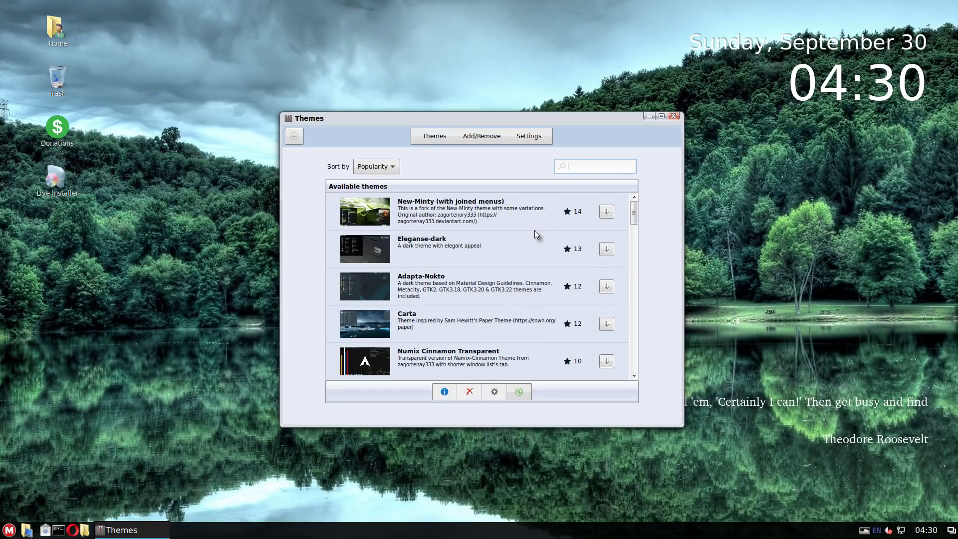
scroll(534, 230, "down", 2)
scroll(525, 245, "down", 1)
scroll(531, 253, "down", 3)
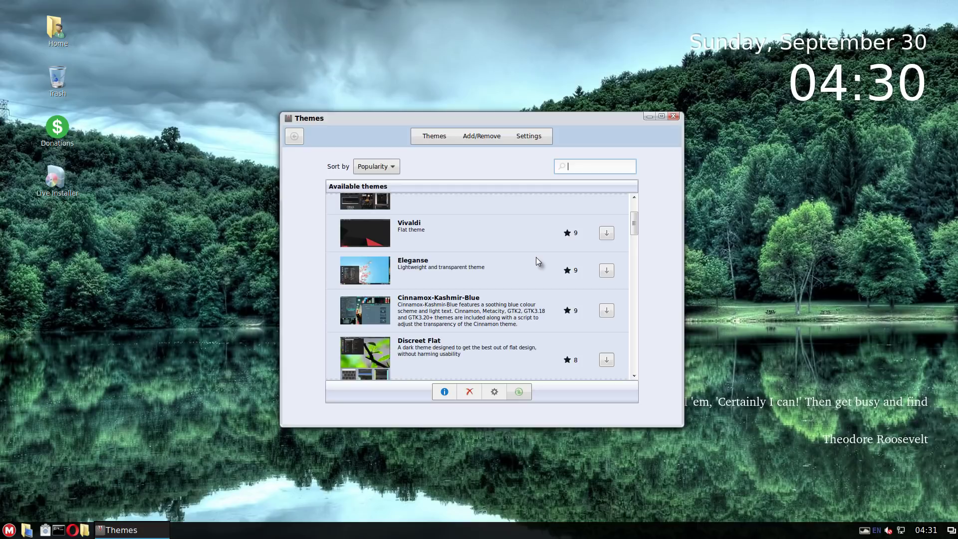
scroll(538, 268, "up", 6)
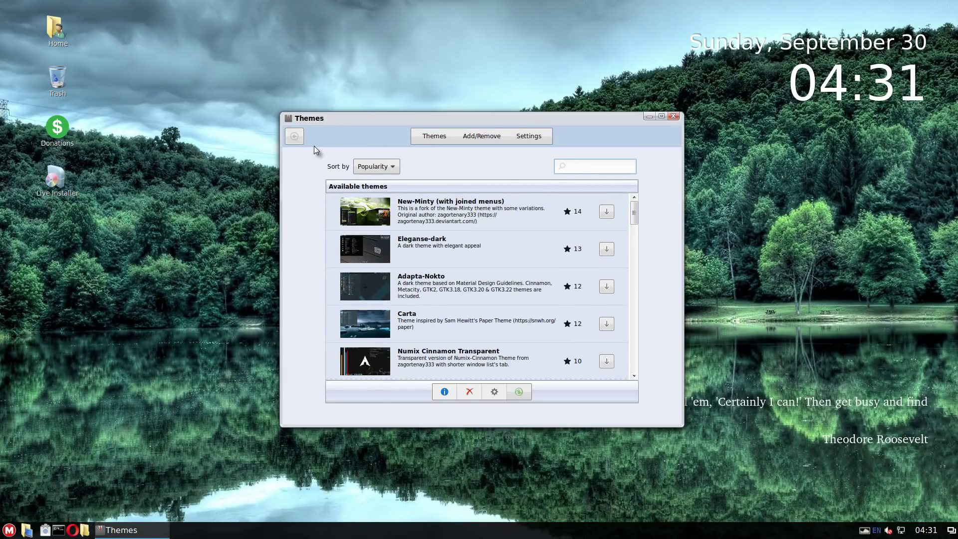
Step: Return to the System Settings overview, then open Backgrounds and the Variety image chooser
left_click(296, 134)
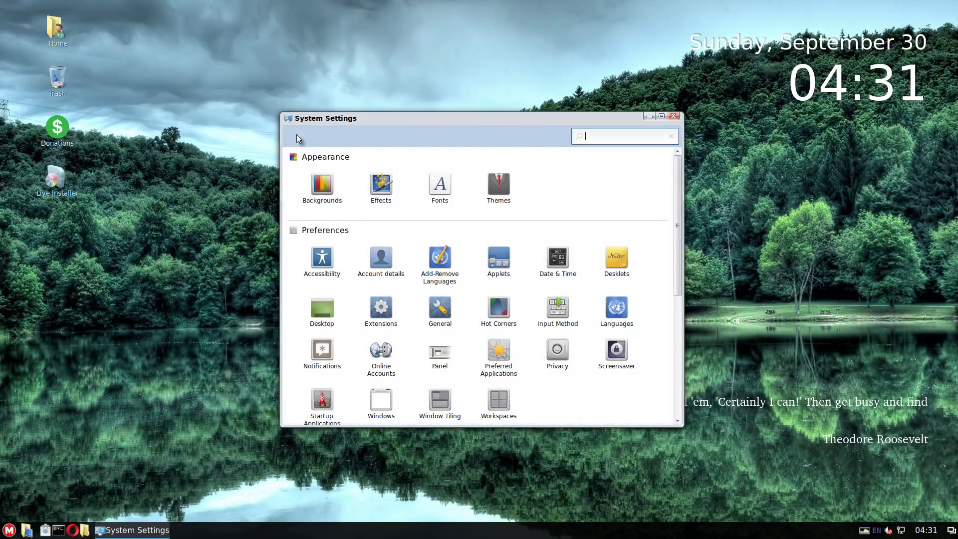
left_click_drag(517, 122, 512, 93)
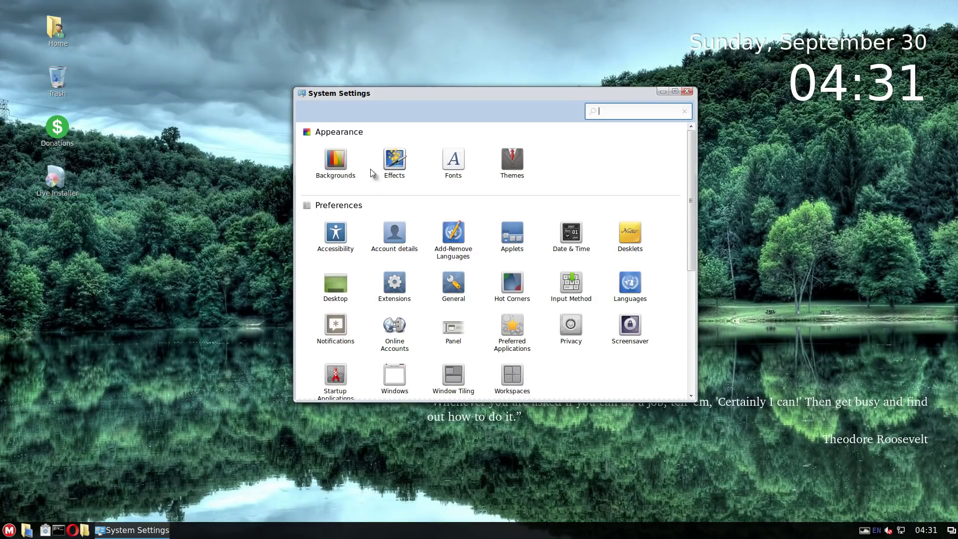
left_click(337, 155)
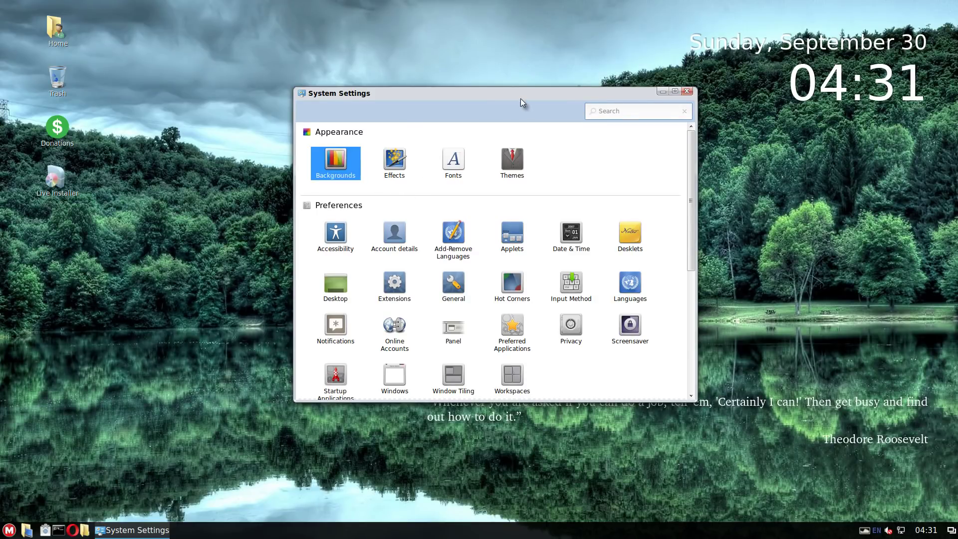
left_click_drag(520, 94, 472, 113)
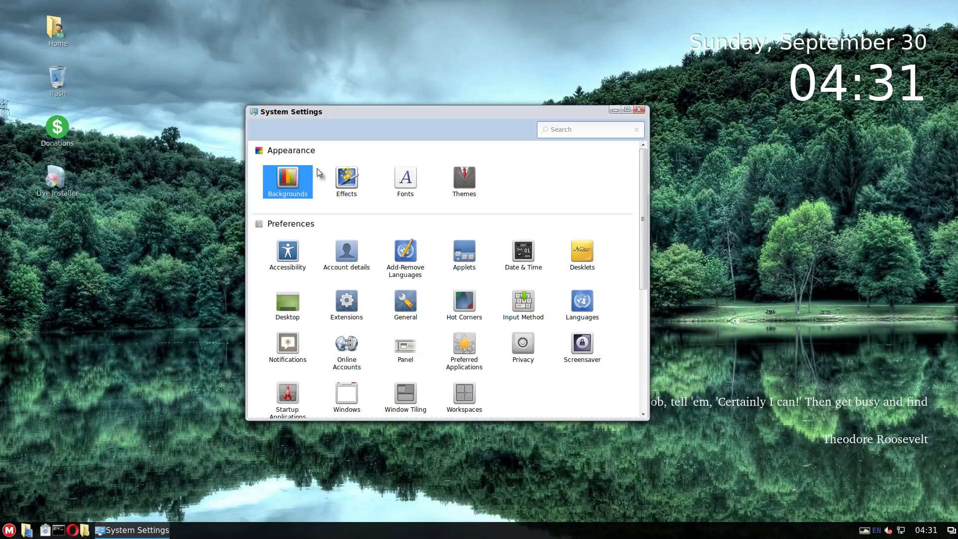
double_click(298, 181)
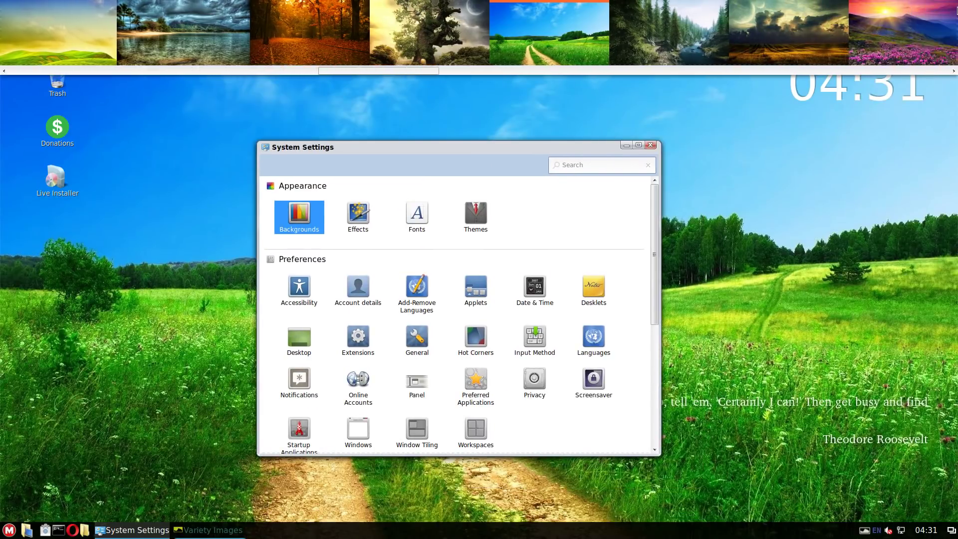
Step: Set the purple heart-tree wallpaper and move System Settings aside and minimize it
left_click(127, 58)
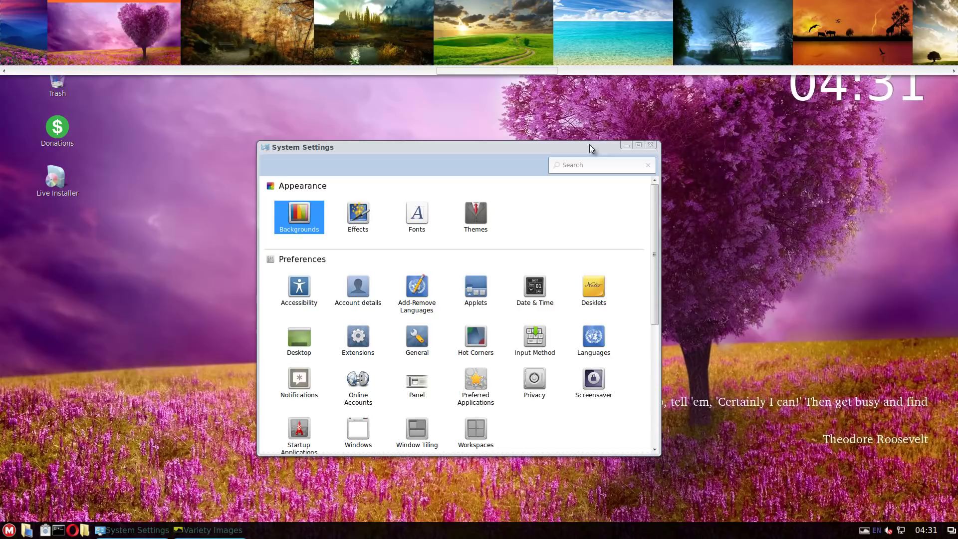
left_click_drag(591, 148, 423, 166)
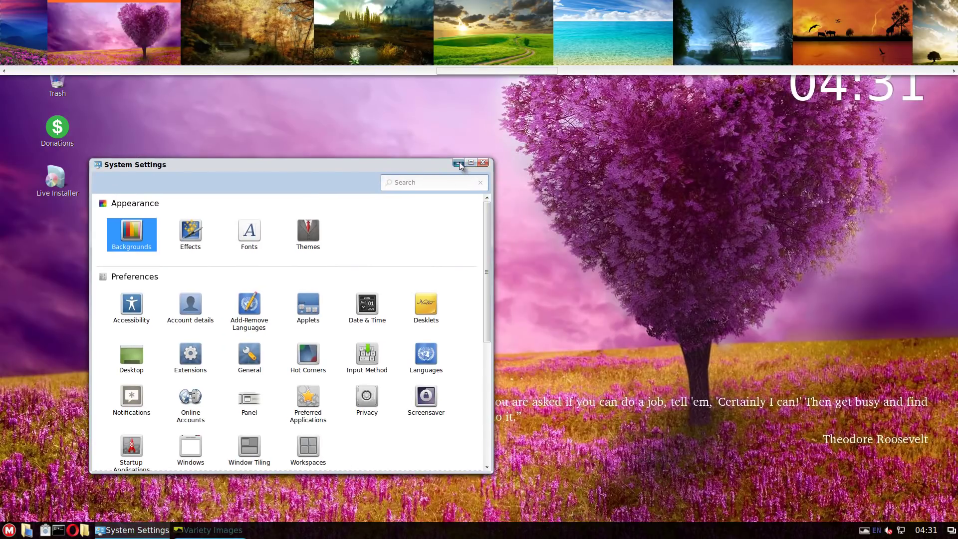
left_click(458, 163)
Step: Try the green-field, lakeside-tree and sunset wallpapers, settling on the green-hill tree
left_click(484, 38)
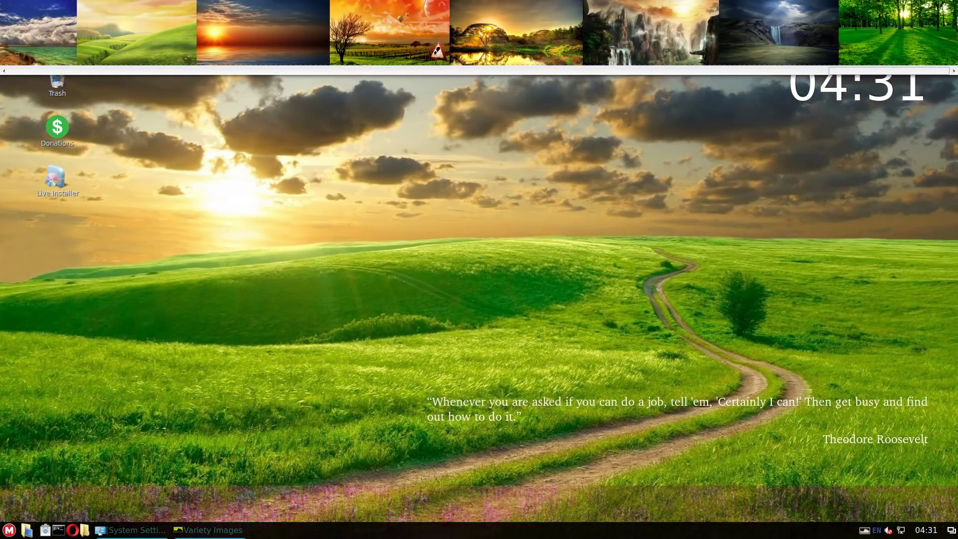
left_click(505, 45)
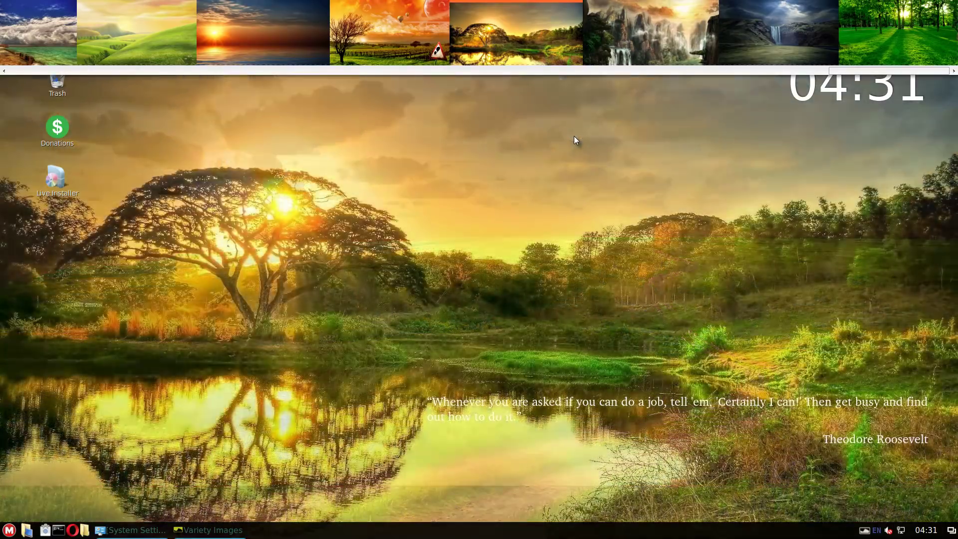
left_click(289, 46)
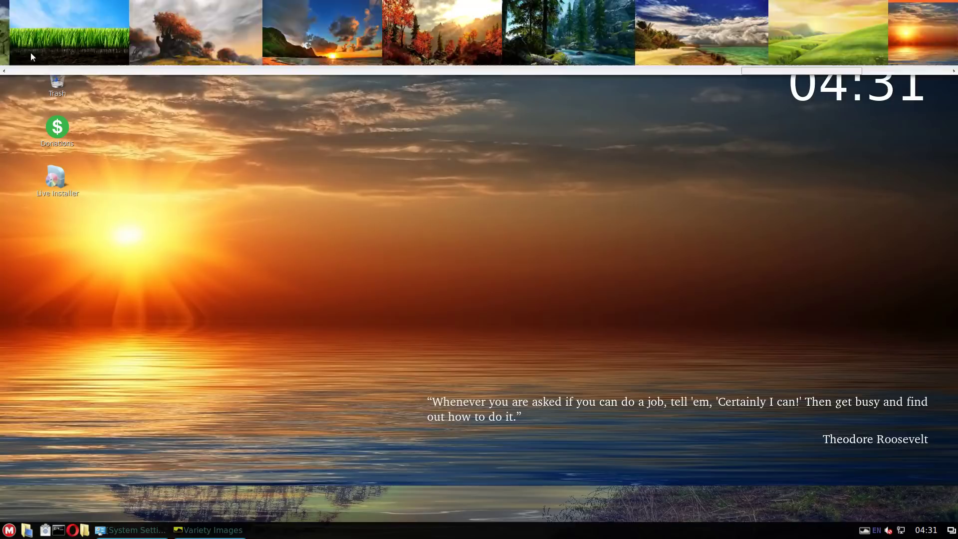
left_click(486, 47)
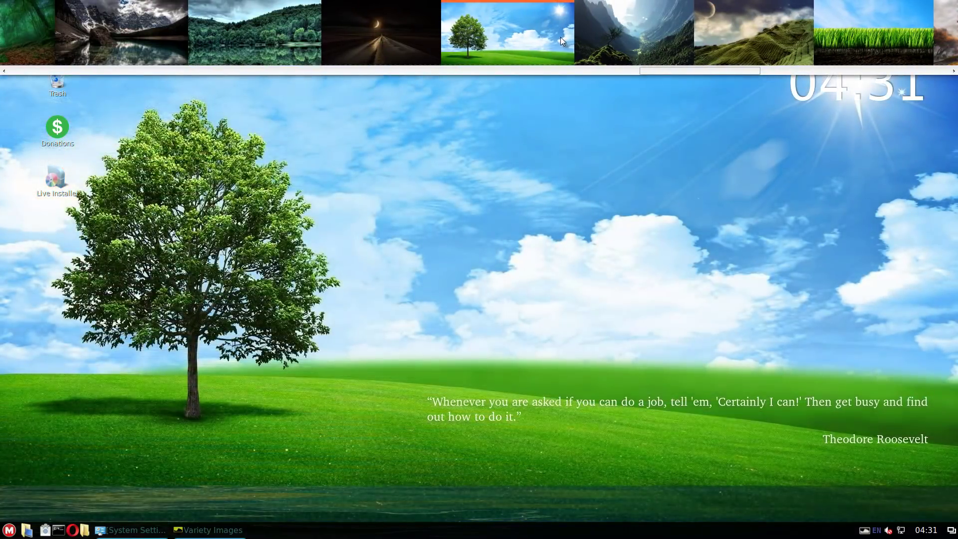
right_click(562, 37)
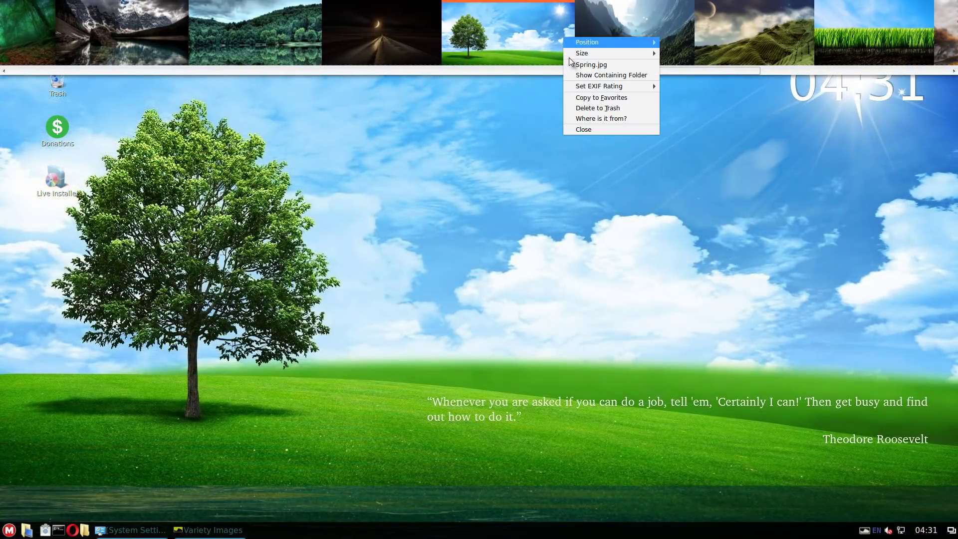
Step: Close the wallpaper strip and open Themes in System Settings
left_click(585, 131)
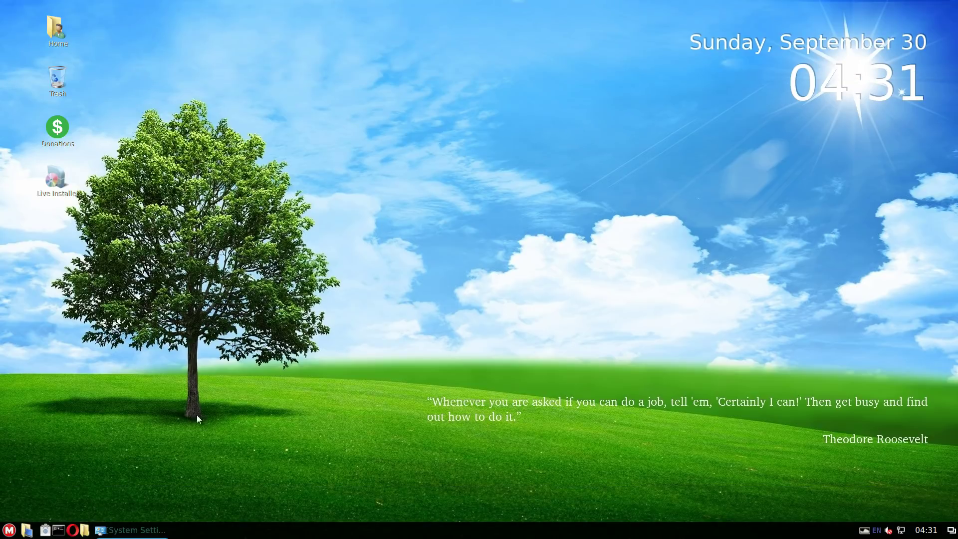
left_click(9, 530)
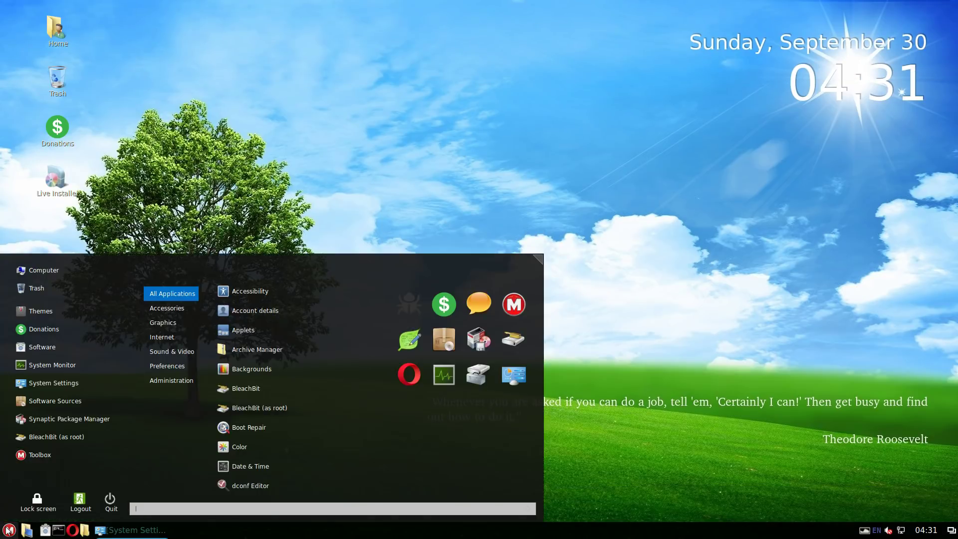
left_click(69, 386)
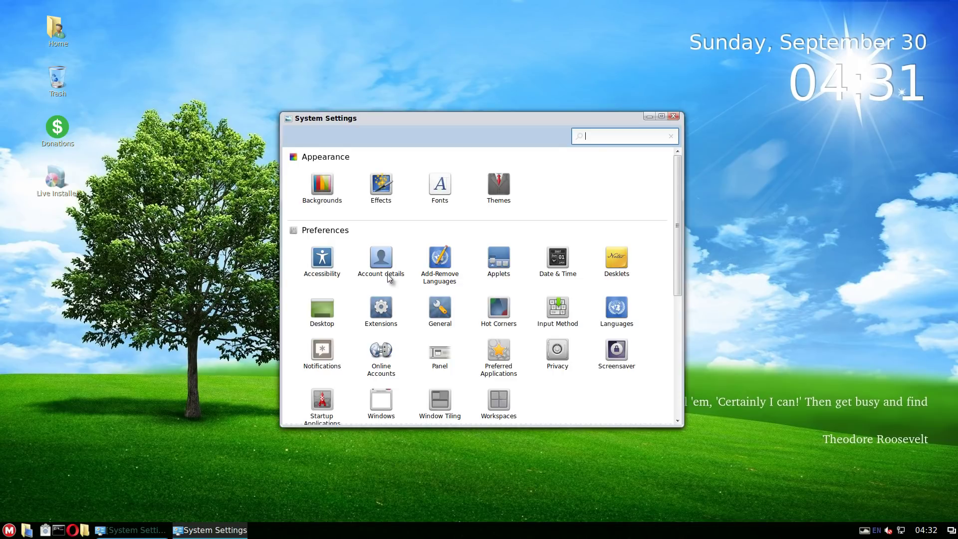
left_click(494, 192)
Step: Apply the WinXP desktop and icon themes and open the Home folder
left_click(587, 369)
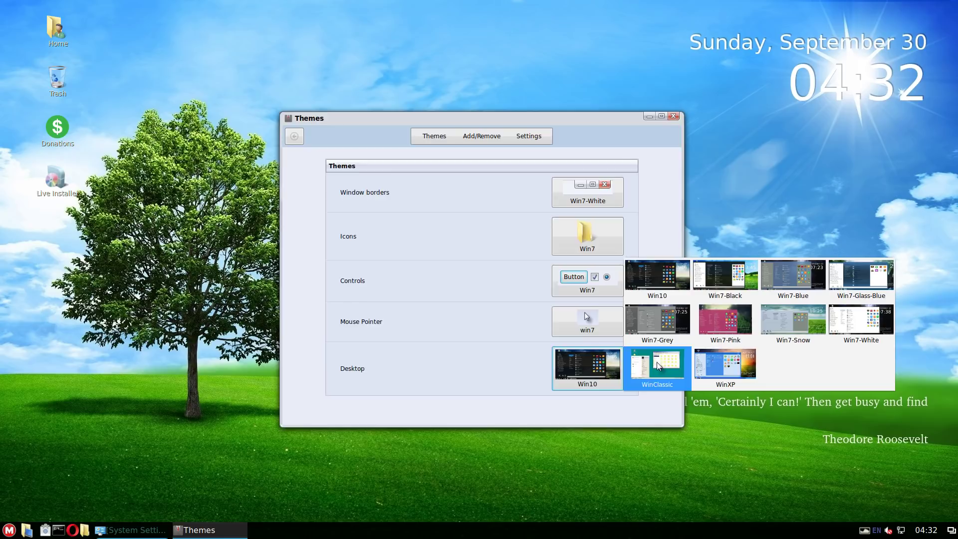
left_click(746, 364)
left_click(615, 243)
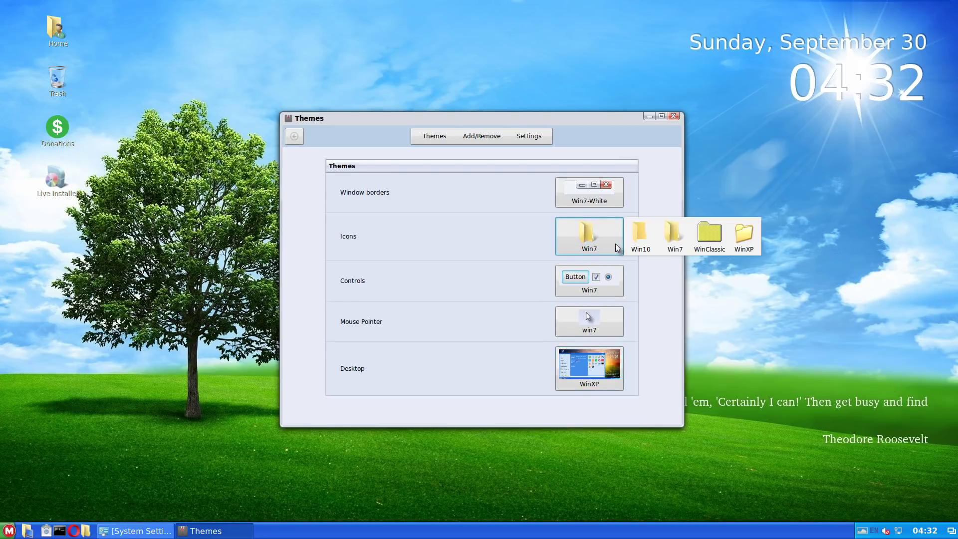
left_click(749, 240)
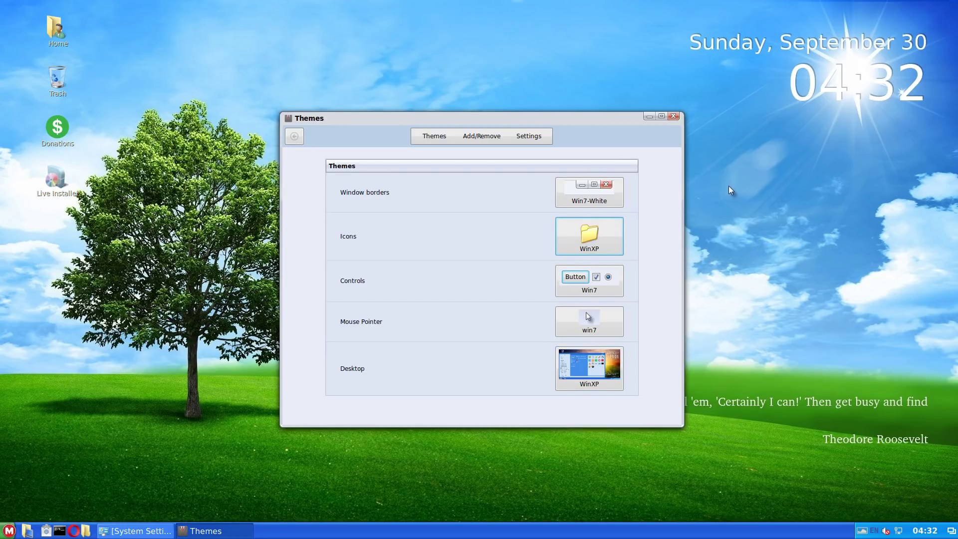
double_click(60, 31)
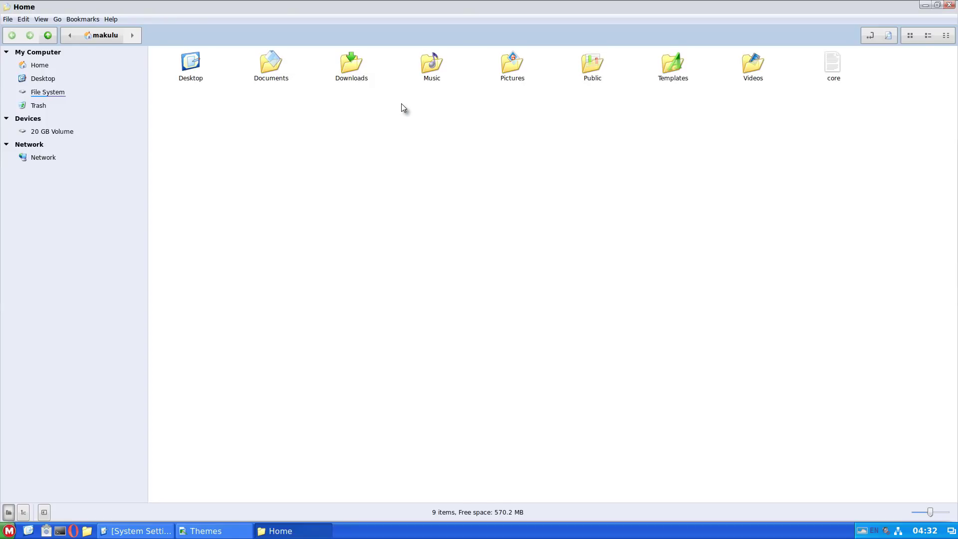
Step: Close the Home window, go back to the settings overview and scroll through its categories
left_click(949, 5)
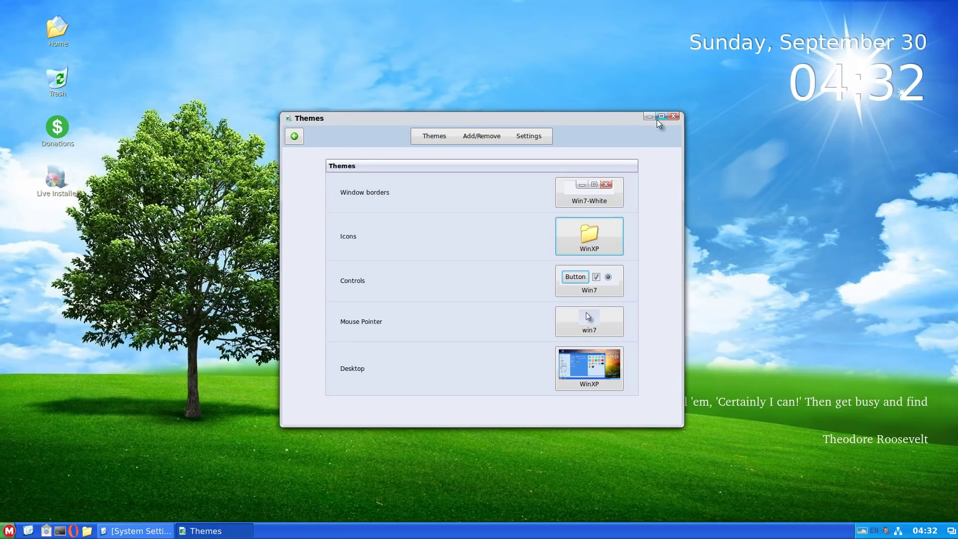
left_click(295, 136)
scroll(567, 250, "down", 2)
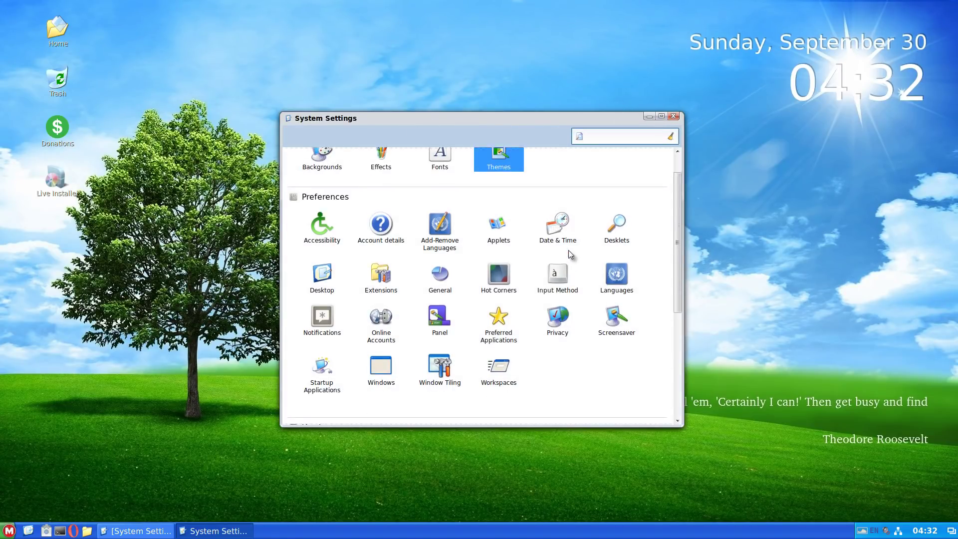
scroll(569, 251, "down", 5)
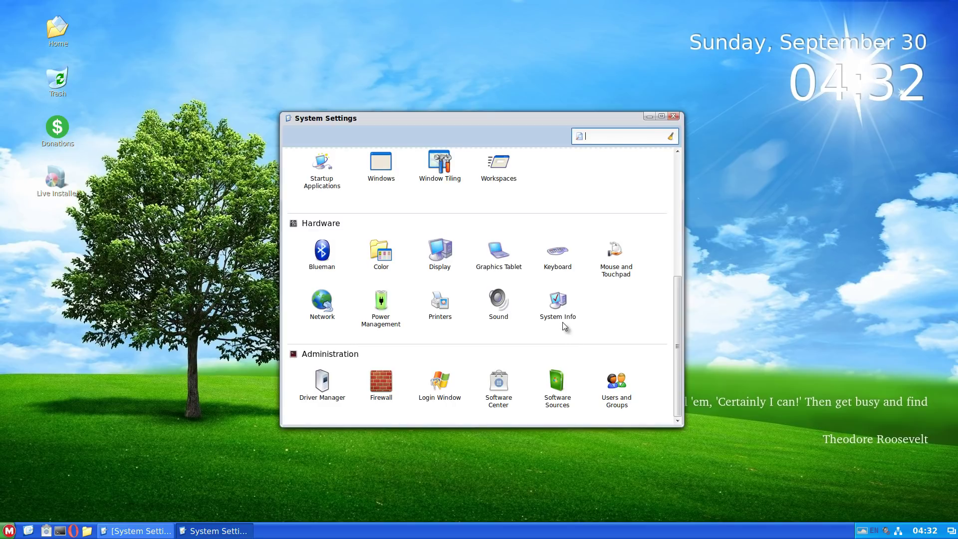
scroll(459, 344, "up", 7)
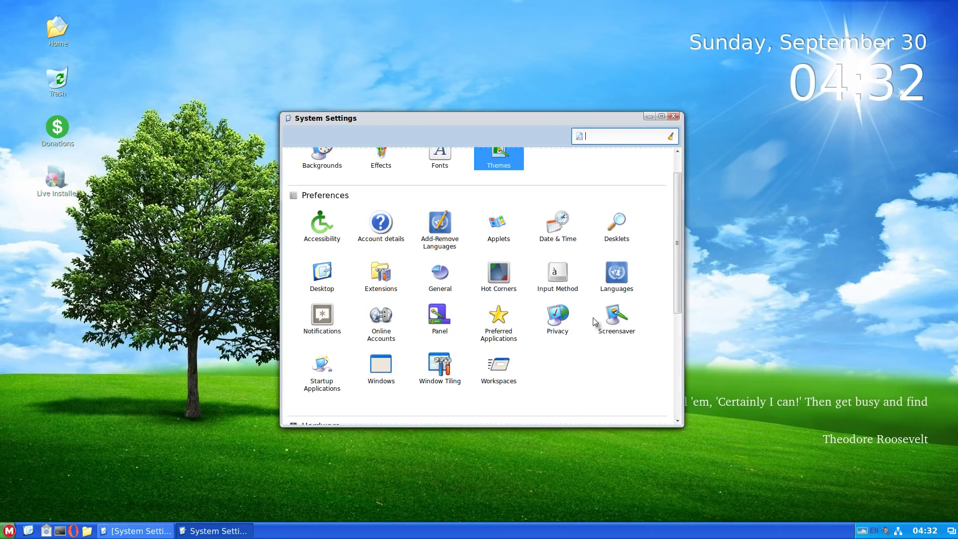
scroll(529, 348, "down", 3)
scroll(525, 350, "down", 4)
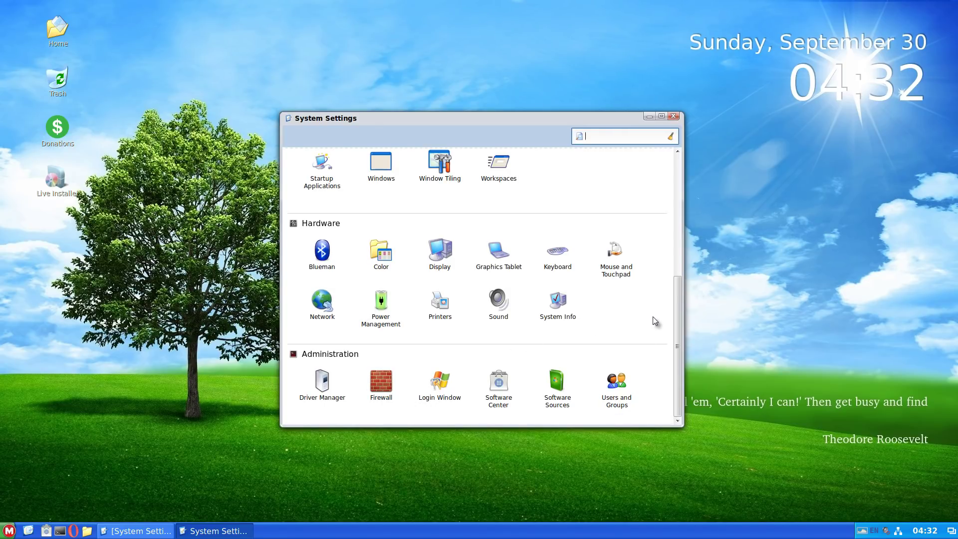
Step: View System Info (Cinnamon 3.8.8, 2 GiB memory), then return to the settings overview
left_click(558, 304)
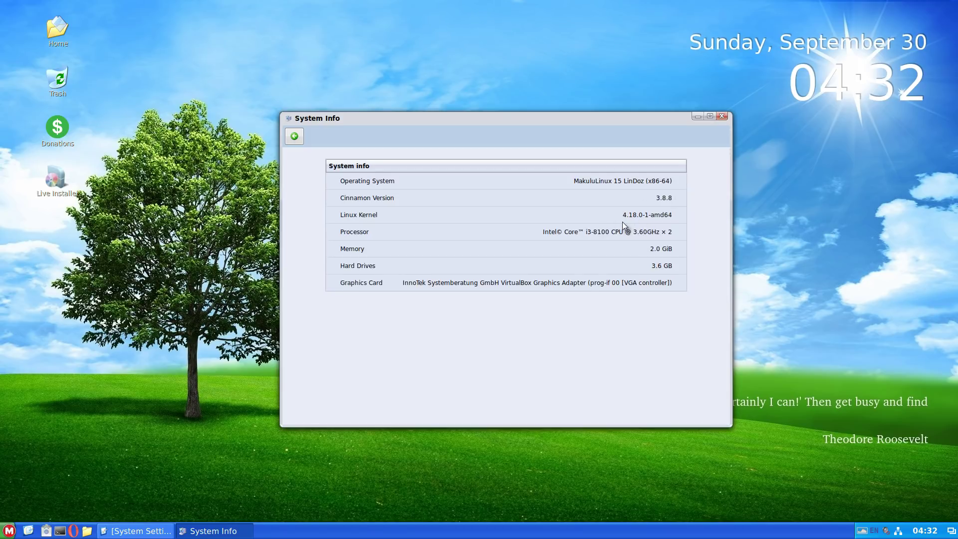
left_click(298, 136)
scroll(643, 300, "up", 5)
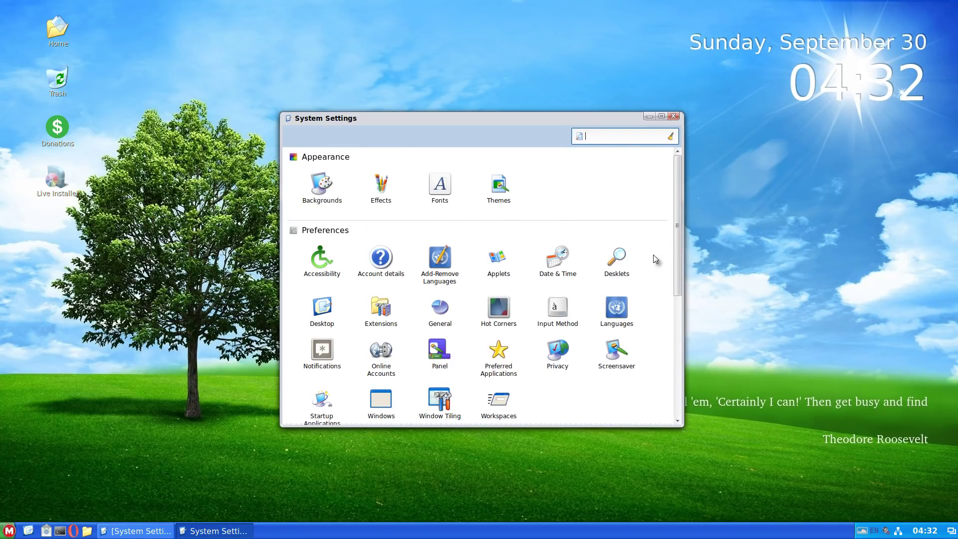
Step: Dismiss the System Settings window, then open and close the application menu
left_click(673, 117)
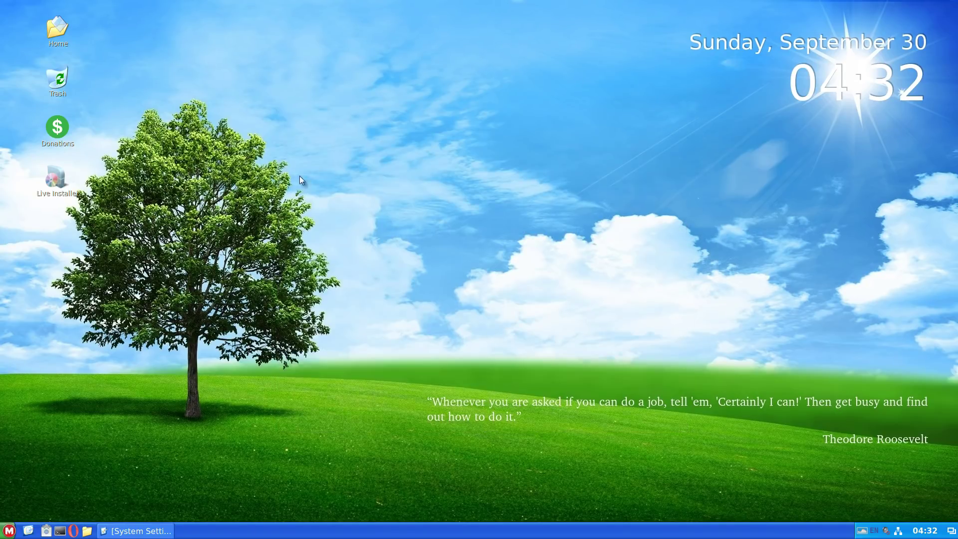
left_click(9, 530)
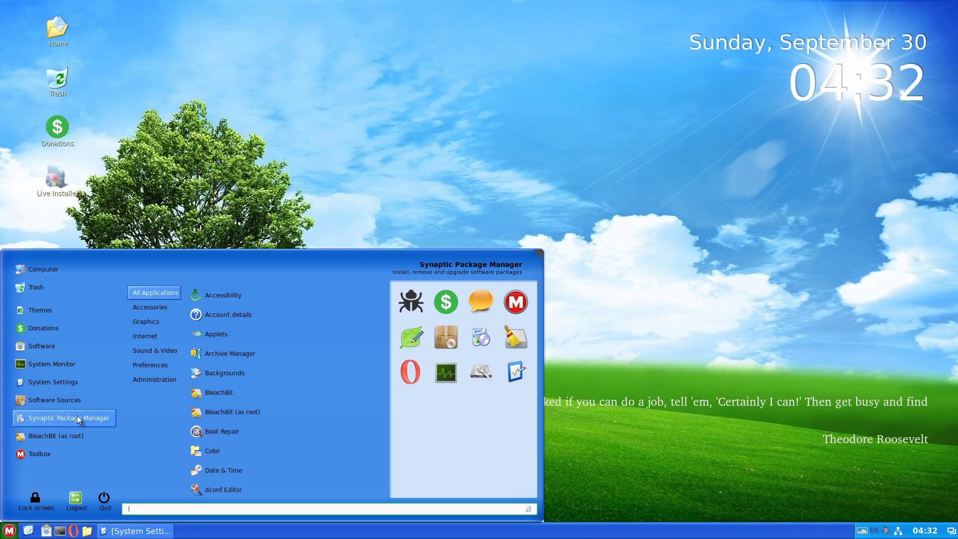
left_click(355, 194)
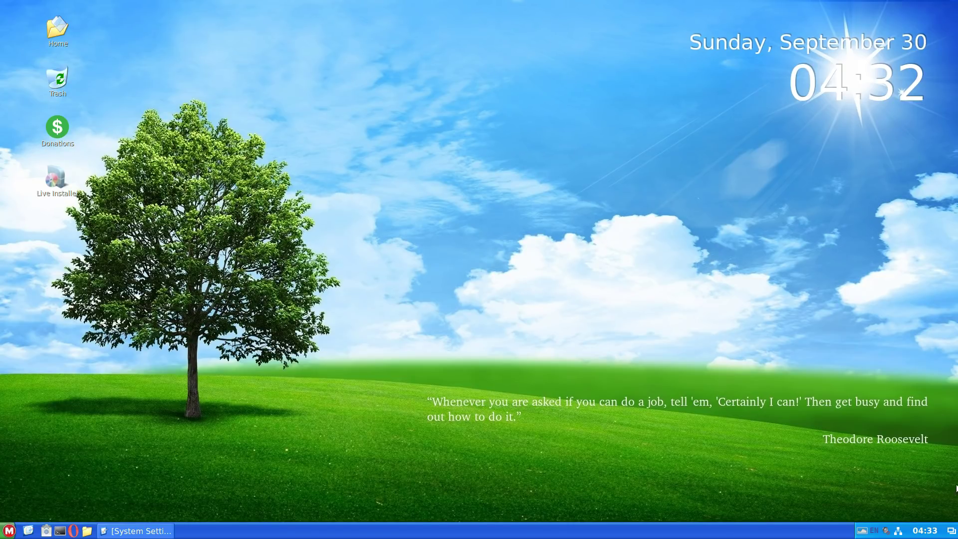
Step: Show and hide the calendar, then restore System Settings from the taskbar and close it
left_click(926, 531)
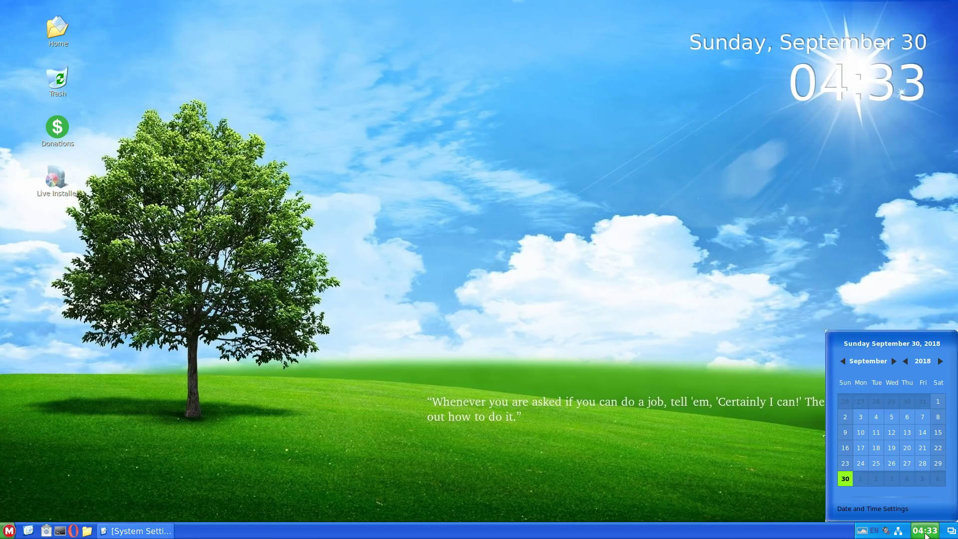
left_click(926, 534)
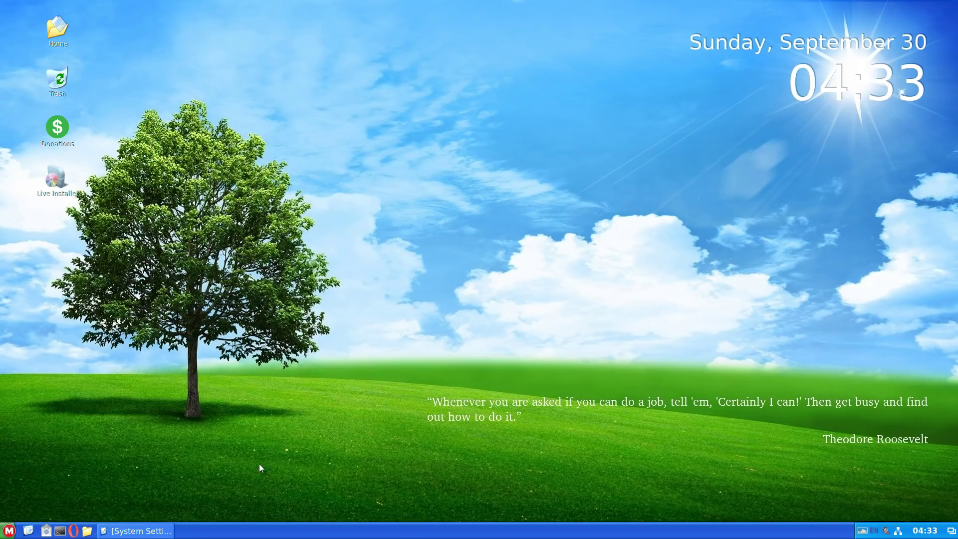
left_click(136, 531)
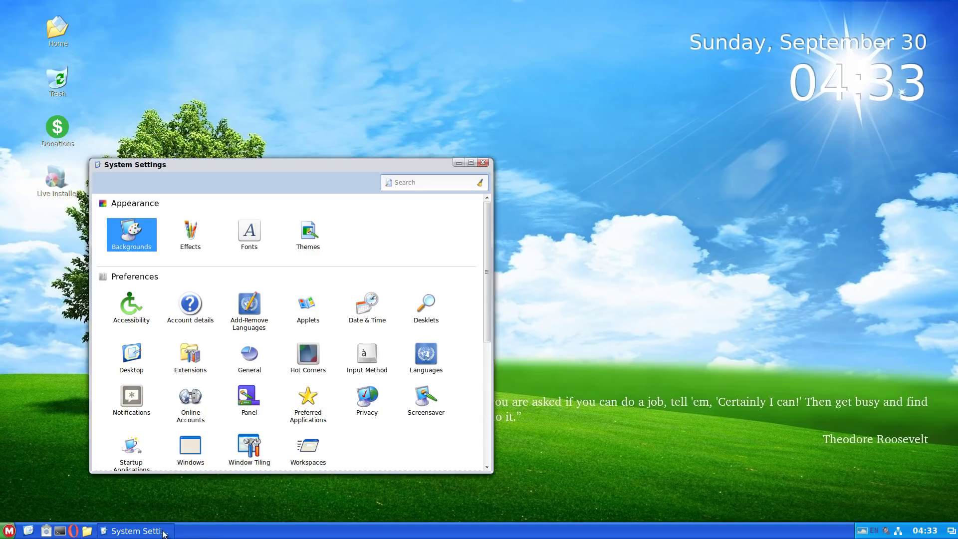
left_click(482, 163)
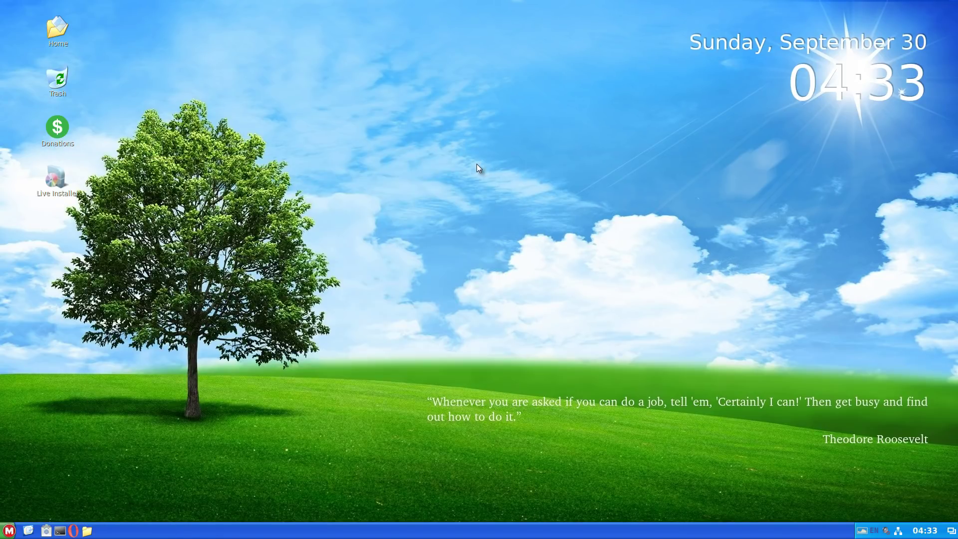
Step: Open and dismiss the Software Center chooser, then open the application menu
left_click(45, 532)
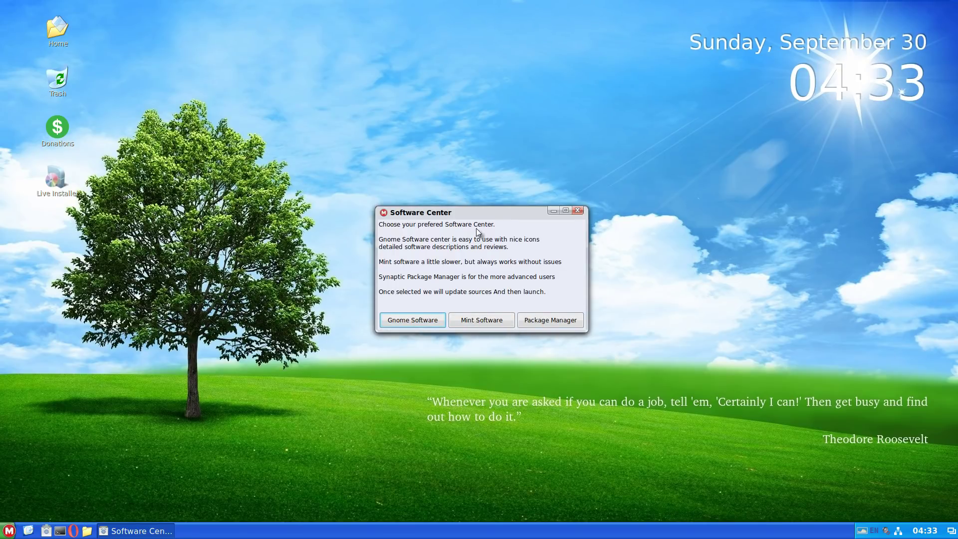
left_click(577, 209)
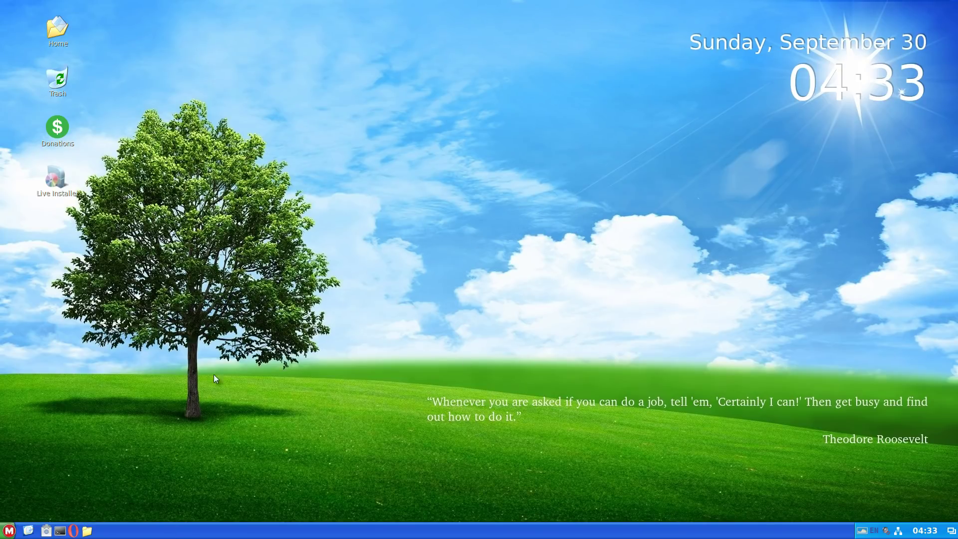
left_click(9, 531)
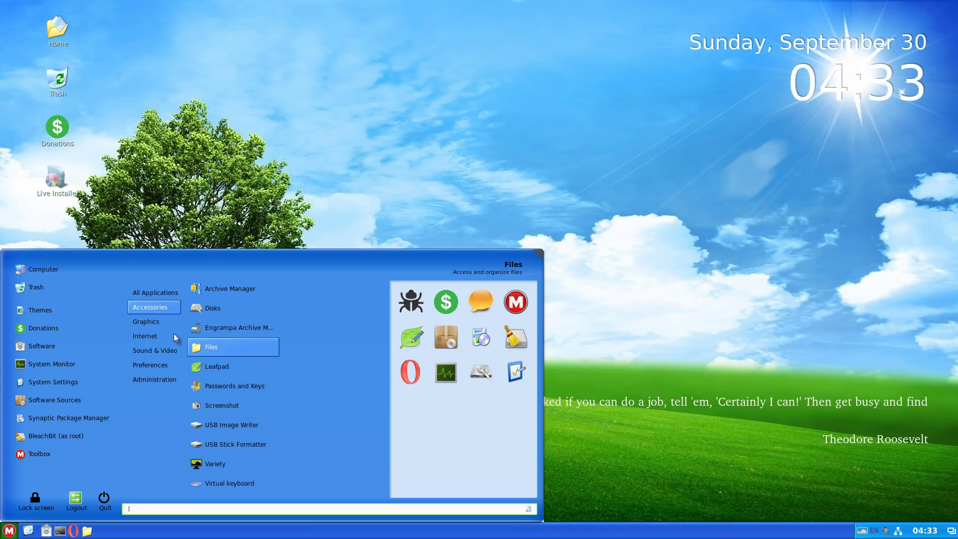
mouse_move(145, 337)
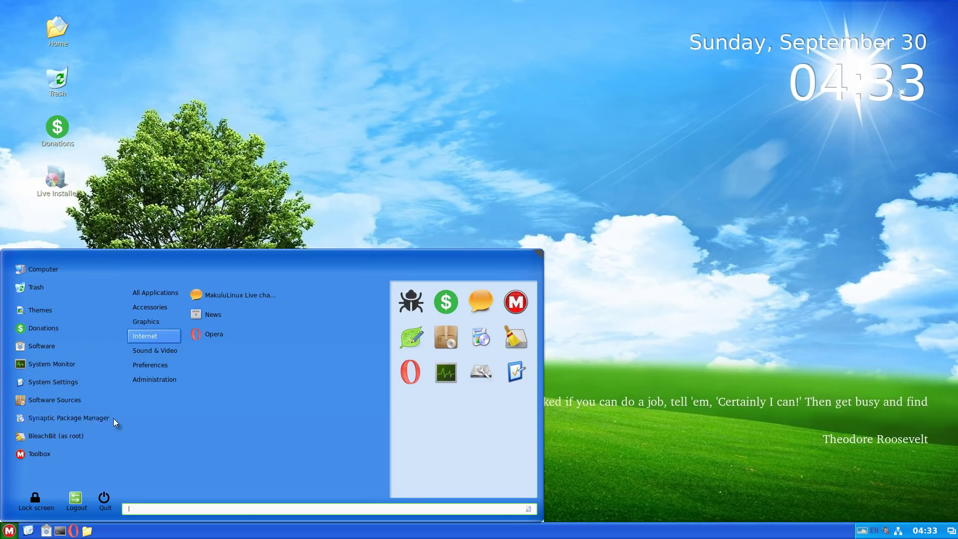
Step: Dismiss the start menu, leaving the XP-style tree desktop clear with no windows open
left_click(62, 453)
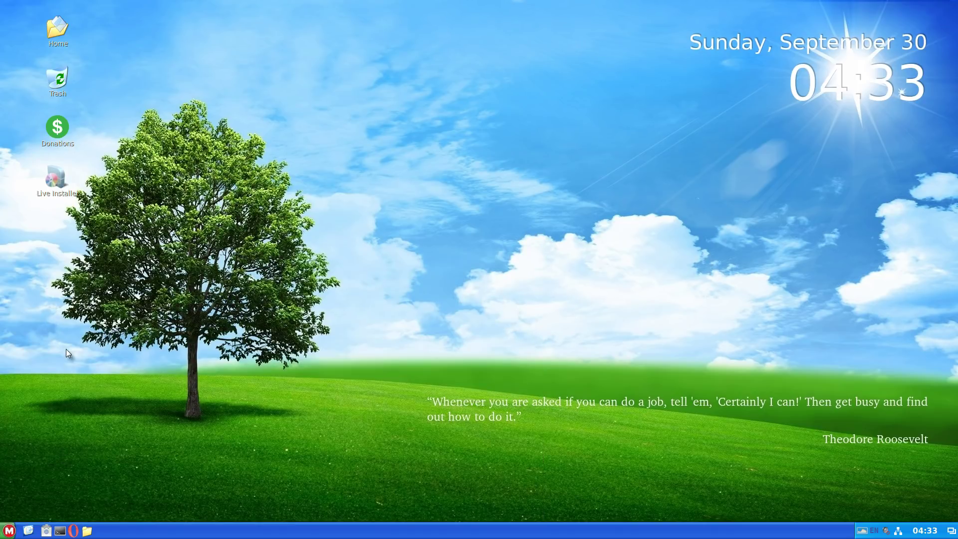